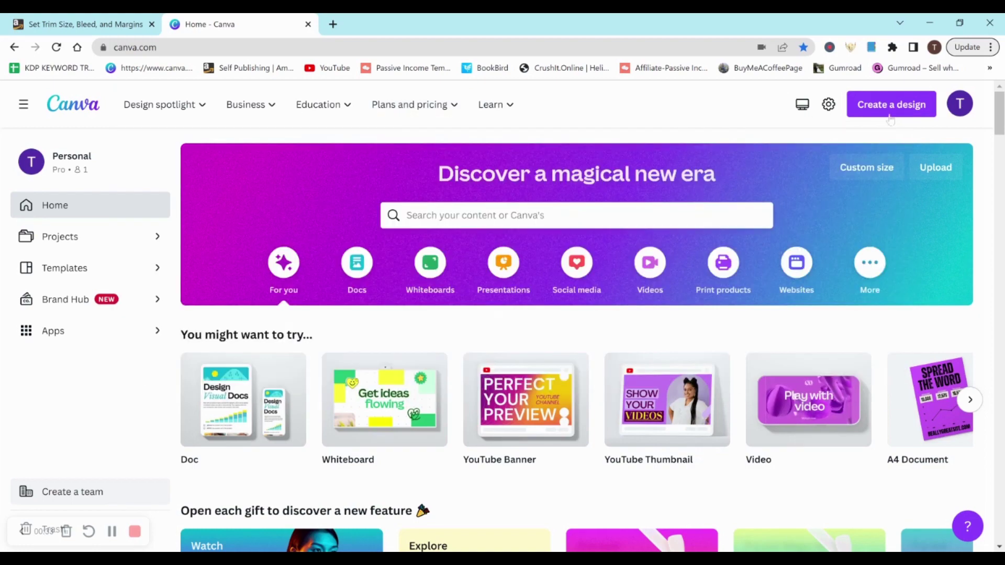
# Switch to the KDP 'Set Trim Size, Bleed, and Margins' help article.
pyautogui.click(67, 23)
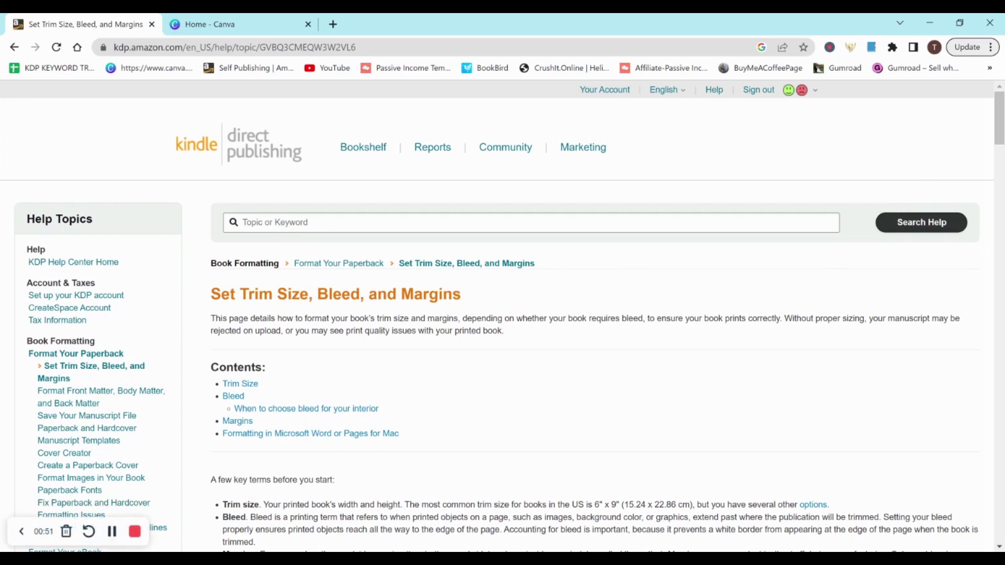
# Scroll down to the trim size specifications table and highlight the 8.5" x 8.5" row.
pyautogui.click(243, 222)
pyautogui.click(637, 298)
pyautogui.scroll(-2, 659, 226)
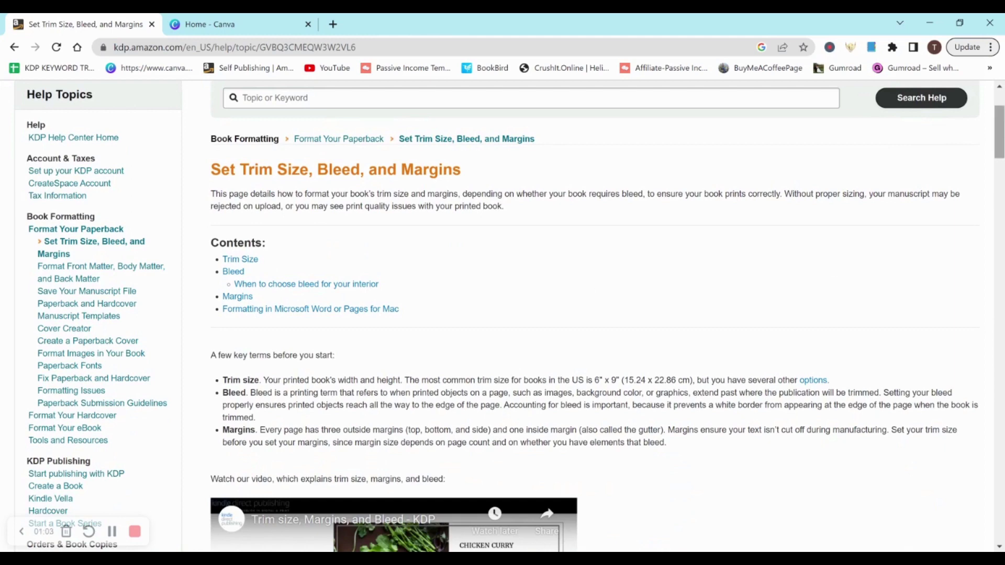
pyautogui.scroll(-4, 1000, 154)
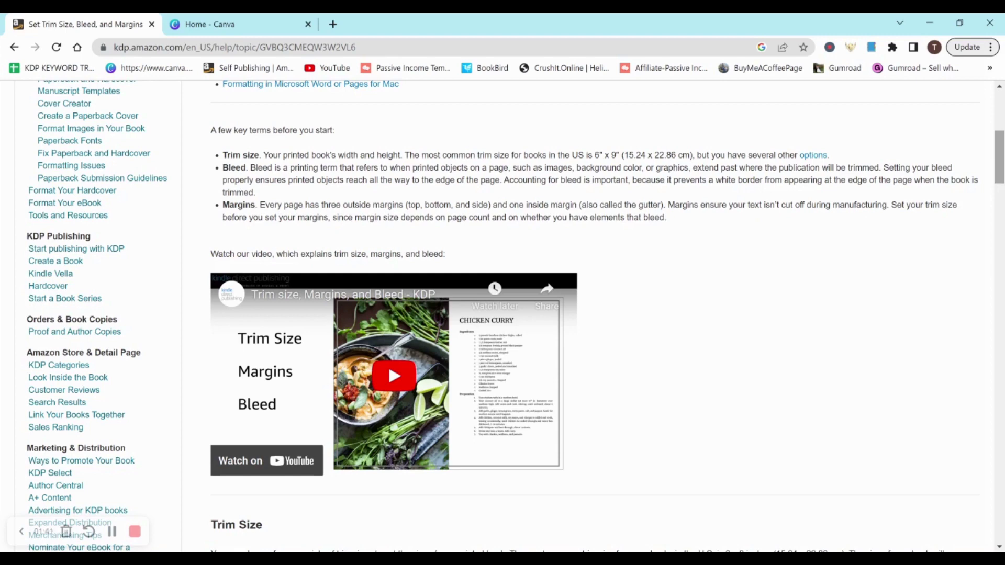
pyautogui.scroll(-7, 989, 195)
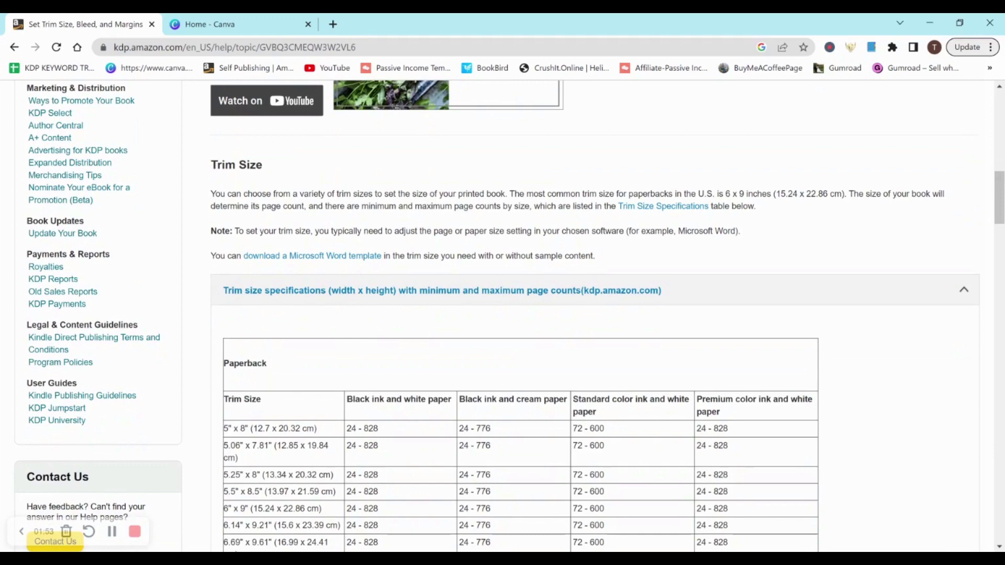
pyautogui.scroll(-5, 993, 222)
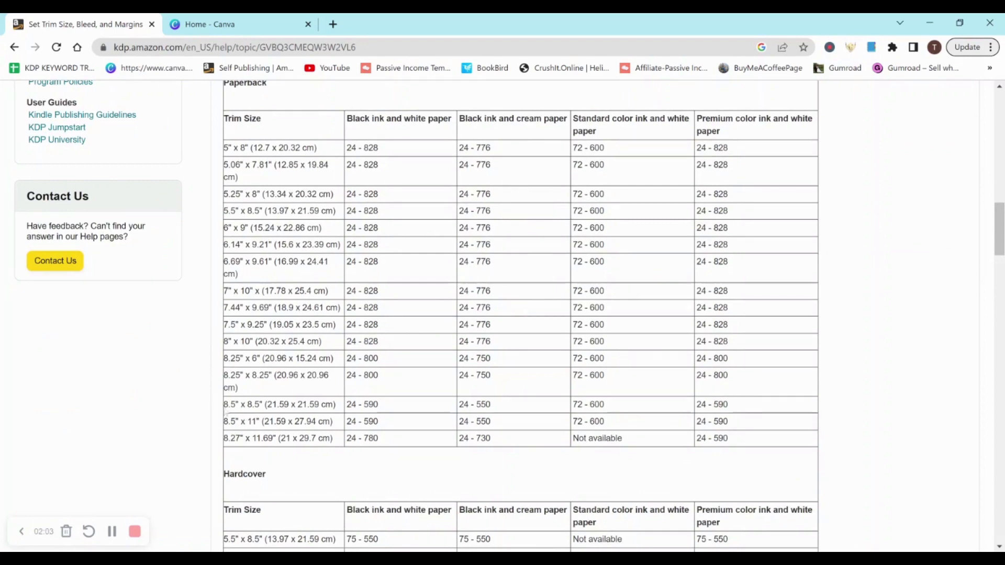
pyautogui.moveTo(225, 408); pyautogui.dragTo(286, 408)
# Scroll to the Bleed section and read its heading and no-bleed diagram caption.
pyautogui.click(303, 412)
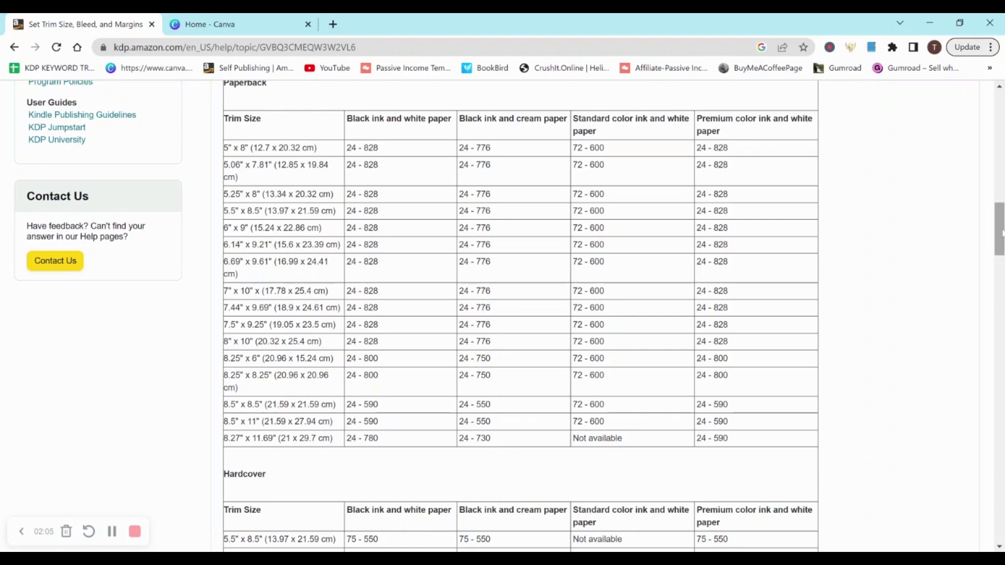
pyautogui.moveTo(998, 231); pyautogui.dragTo(970, 297)
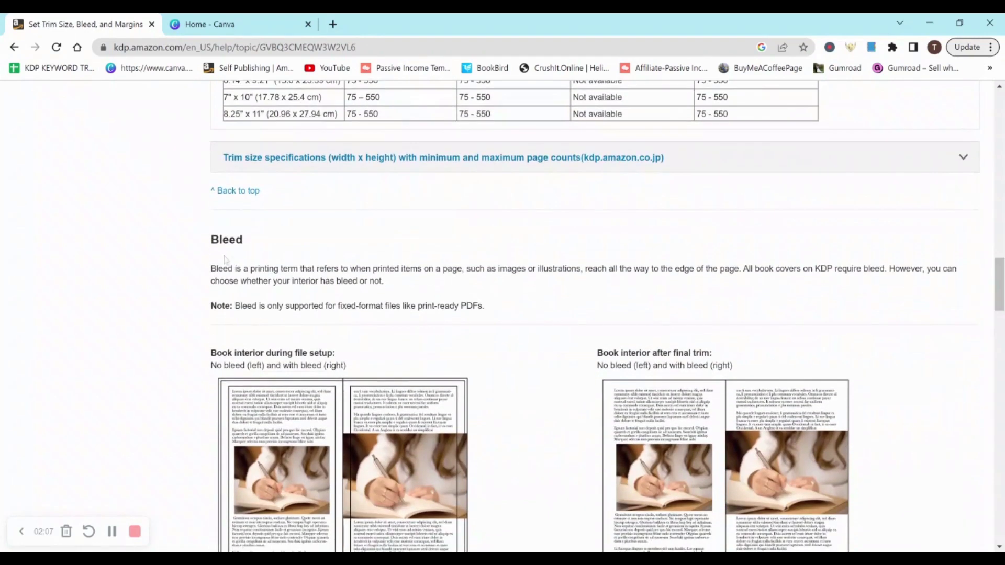
pyautogui.moveTo(211, 239); pyautogui.dragTo(278, 252)
pyautogui.click(278, 251)
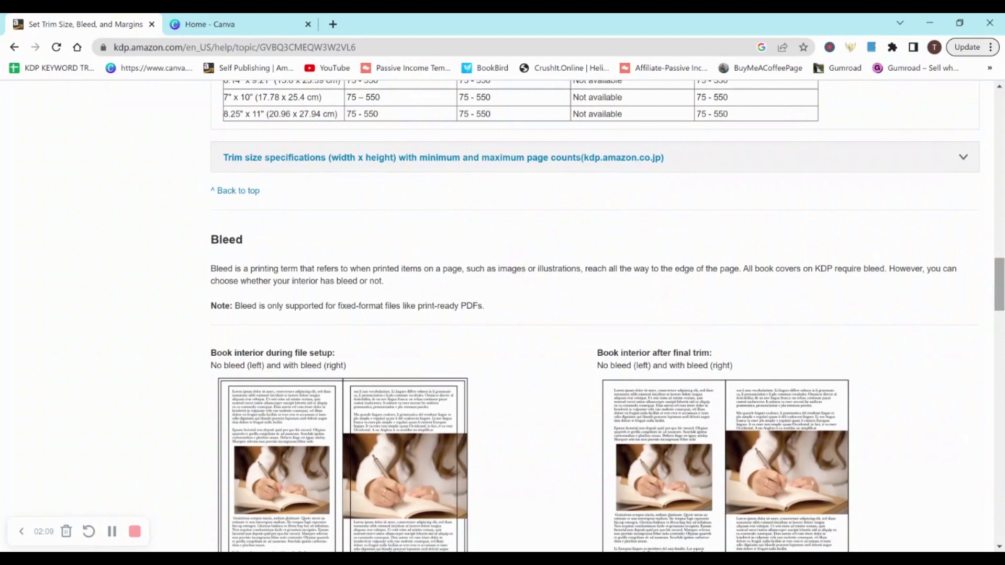
pyautogui.moveTo(999, 293); pyautogui.dragTo(1000, 311)
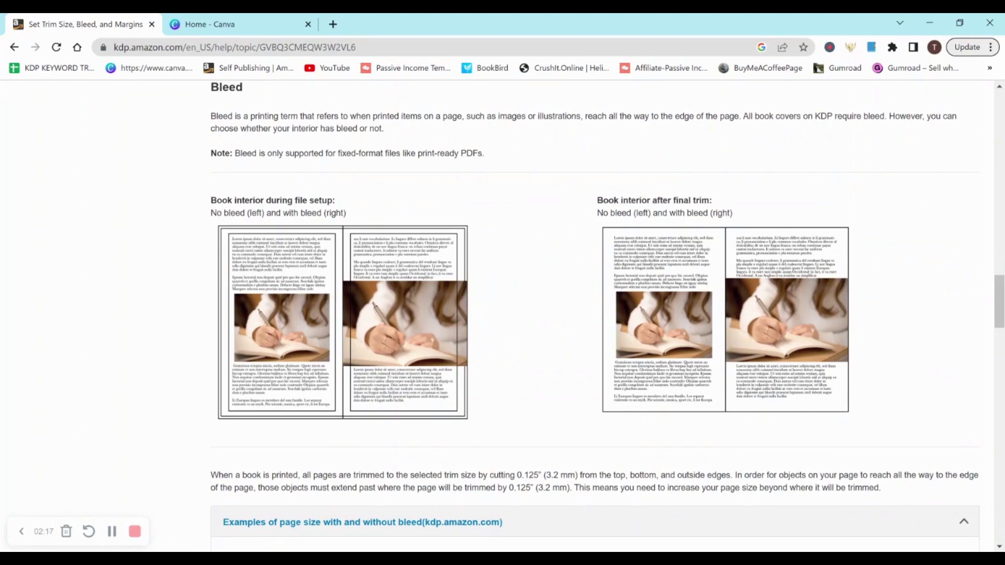
pyautogui.moveTo(212, 213); pyautogui.dragTo(296, 213)
pyautogui.click(264, 213)
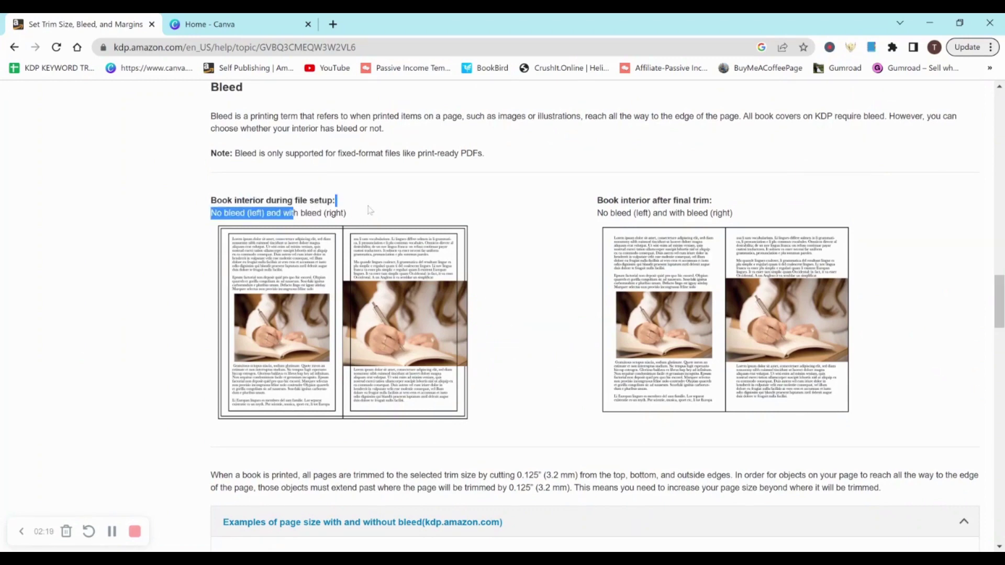
pyautogui.click(368, 211)
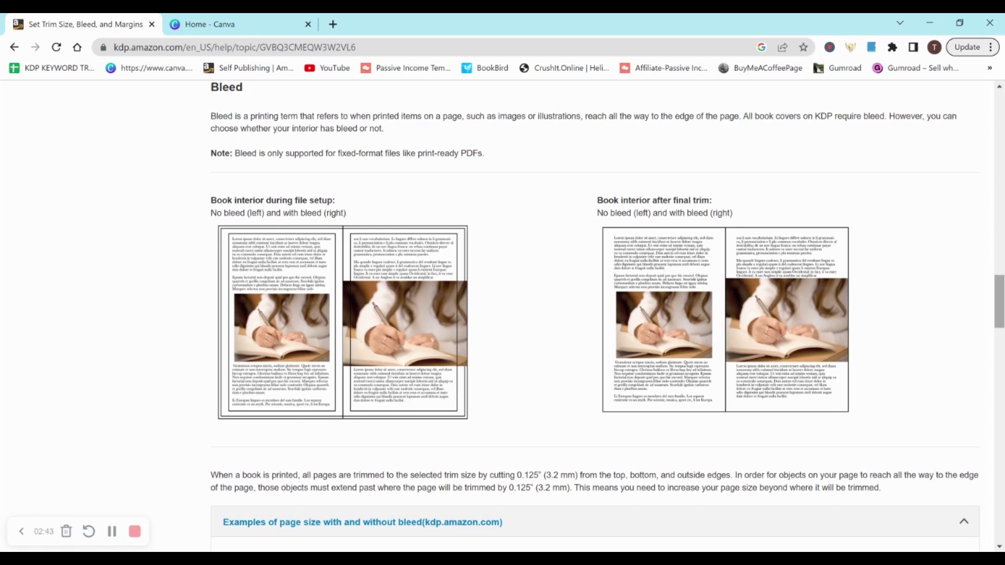
# Note the 0.125" trim amount and scroll down to the 'Examples of page size' table.
pyautogui.scroll(-5, 545, 225)
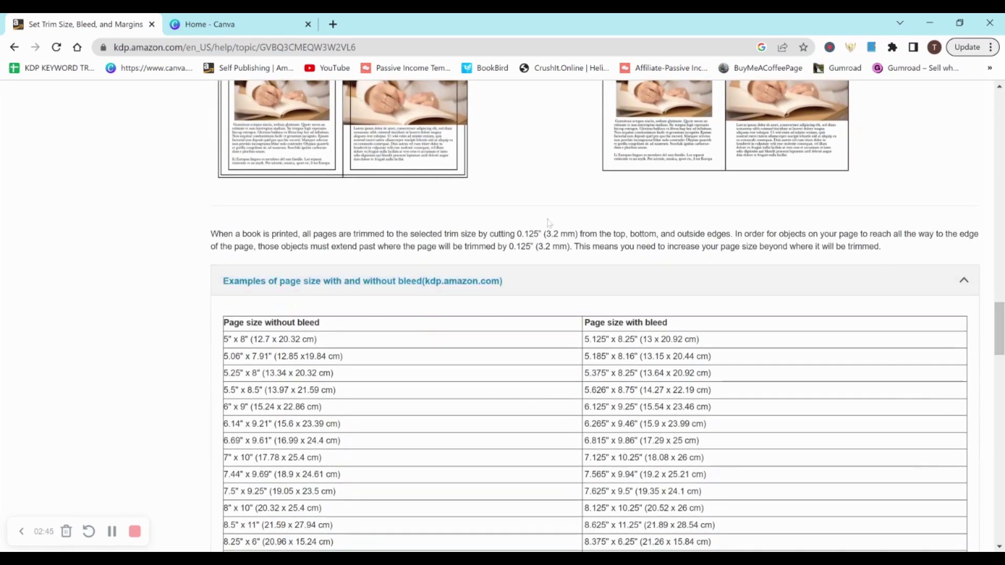
pyautogui.moveTo(523, 234); pyautogui.dragTo(542, 234)
pyautogui.click(541, 234)
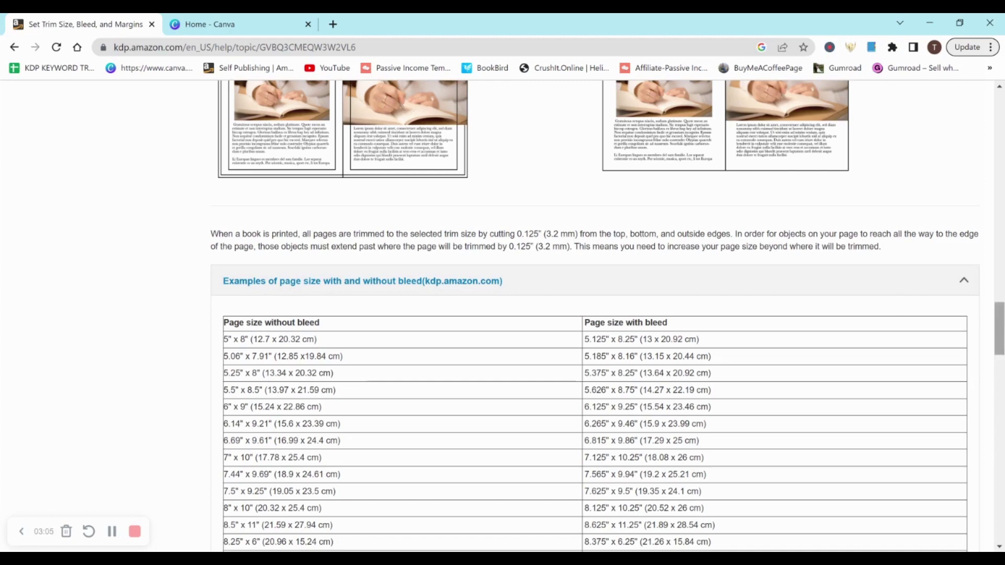
pyautogui.moveTo(999, 327); pyautogui.dragTo(1001, 338)
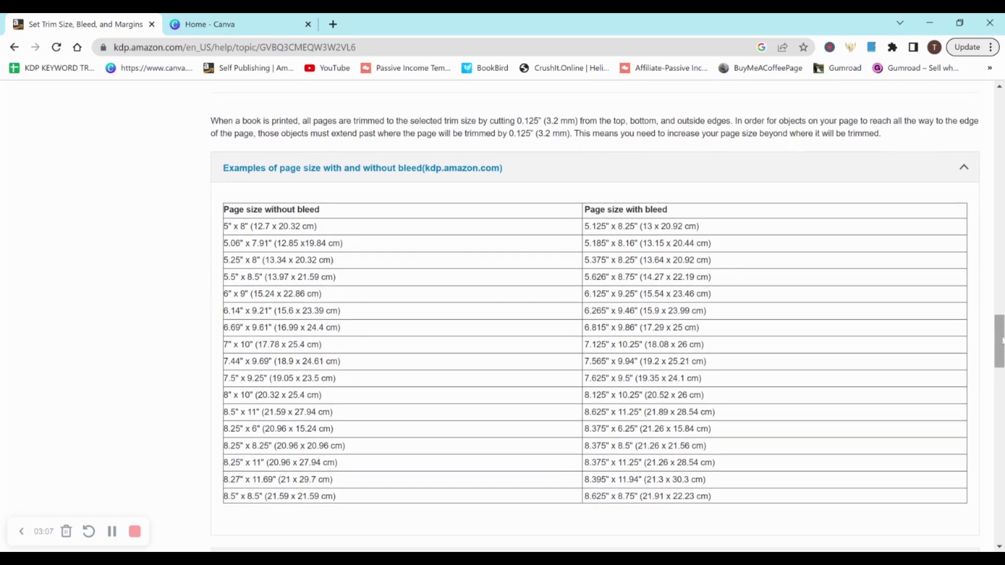
pyautogui.moveTo(1001, 340); pyautogui.dragTo(1002, 341)
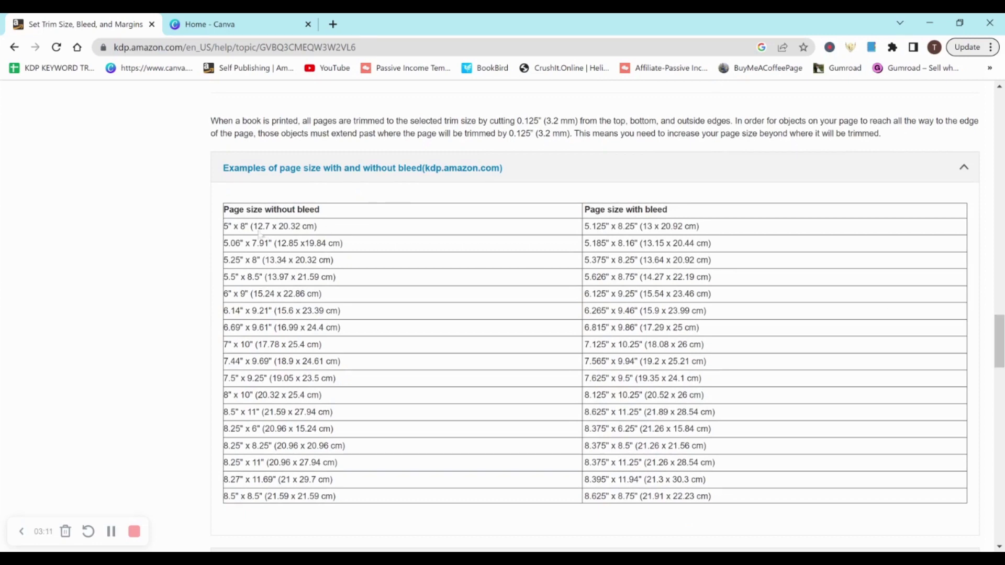
# Find the 8.625" x 8.75" with-bleed size for an 8.5" x 8.5" page, then return to Canva.
pyautogui.moveTo(224, 210); pyautogui.dragTo(333, 212)
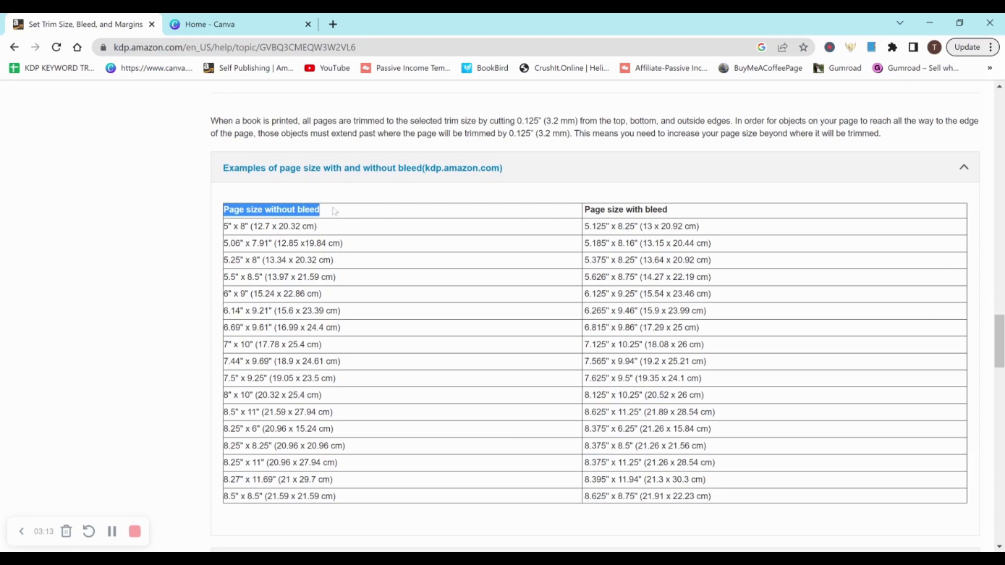
pyautogui.click(335, 210)
pyautogui.moveTo(586, 209); pyautogui.dragTo(687, 226)
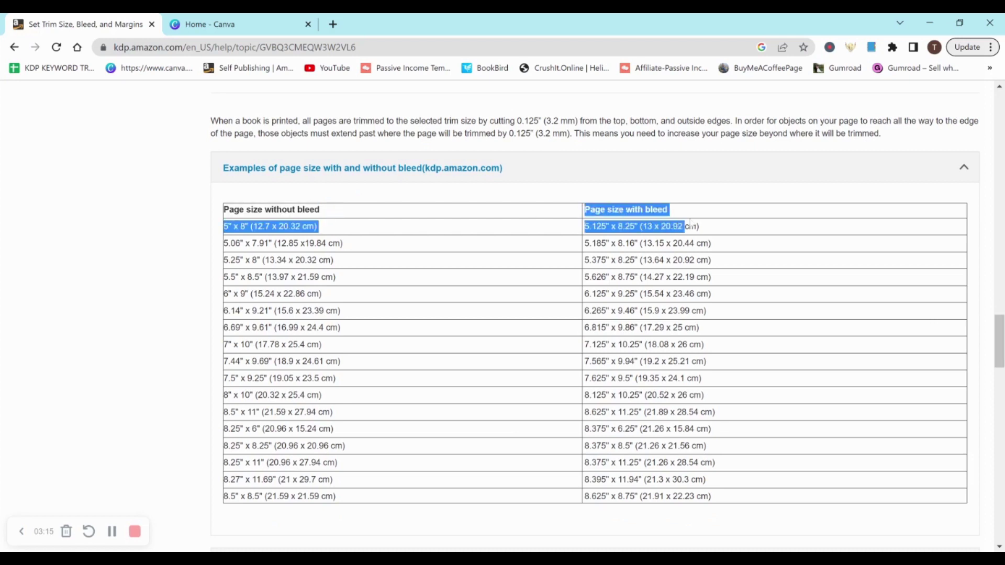
pyautogui.click(691, 222)
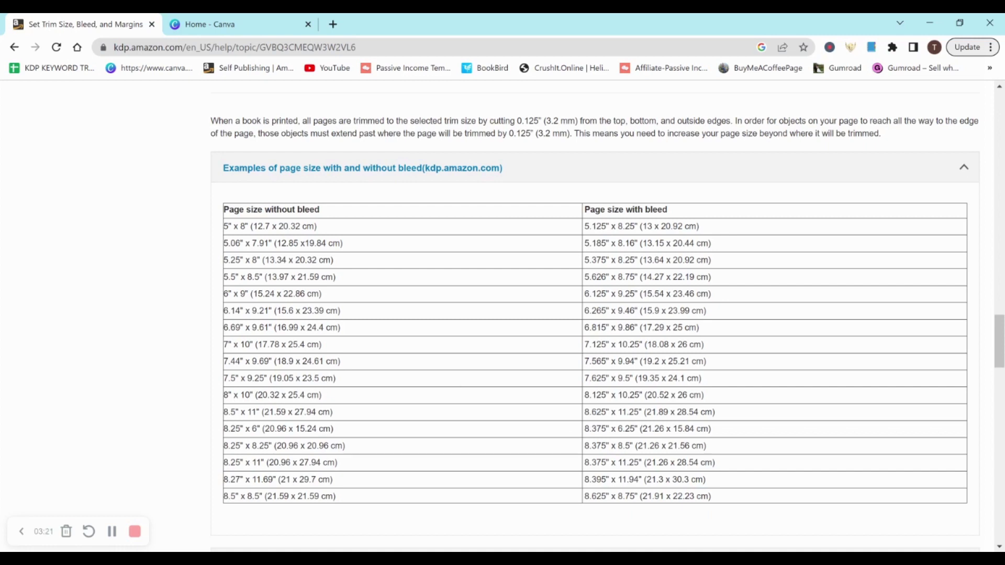
pyautogui.moveTo(224, 496); pyautogui.dragTo(349, 499)
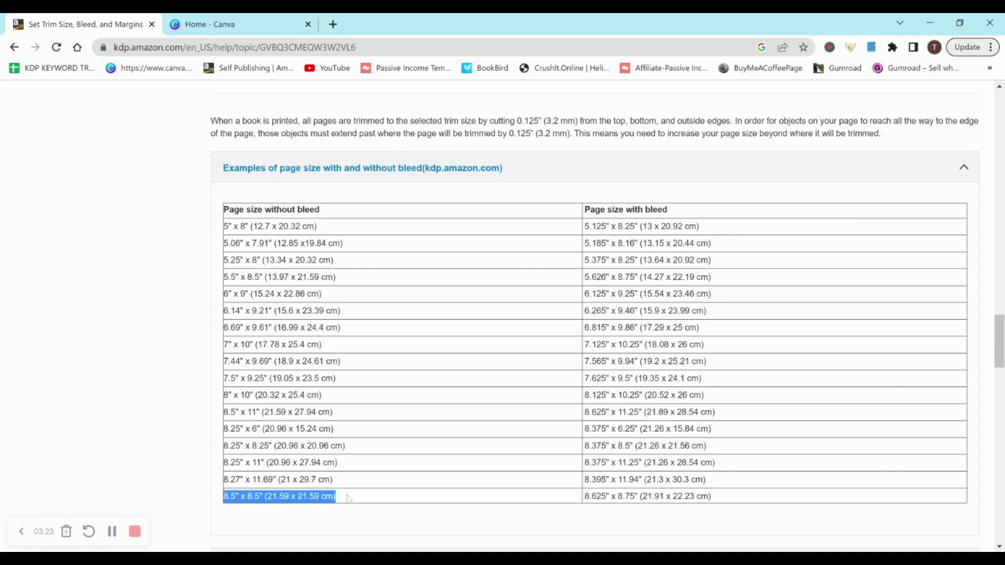
pyautogui.click(349, 499)
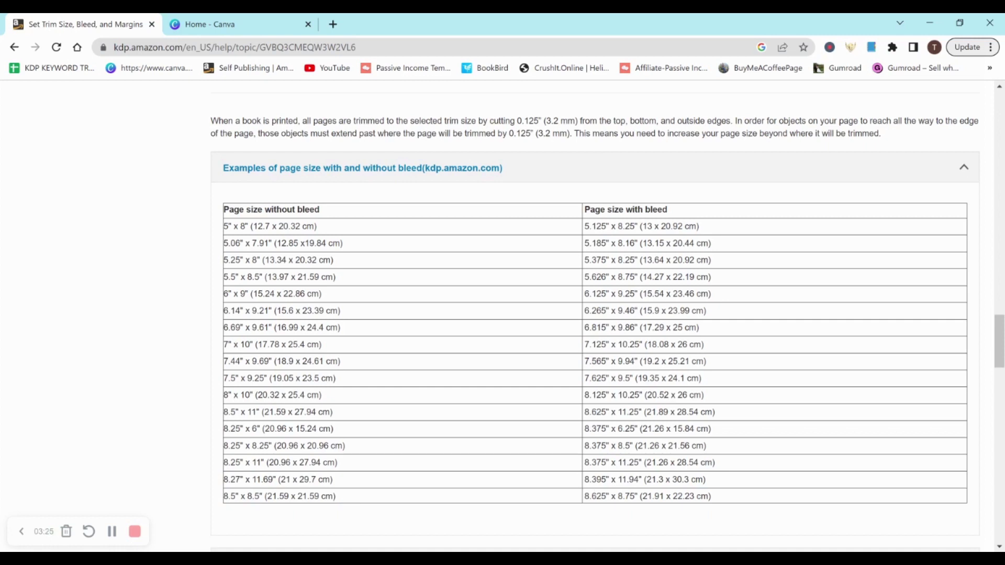
pyautogui.moveTo(584, 496); pyautogui.dragTo(623, 498)
pyautogui.moveTo(624, 497); pyautogui.dragTo(738, 510)
pyautogui.click(251, 24)
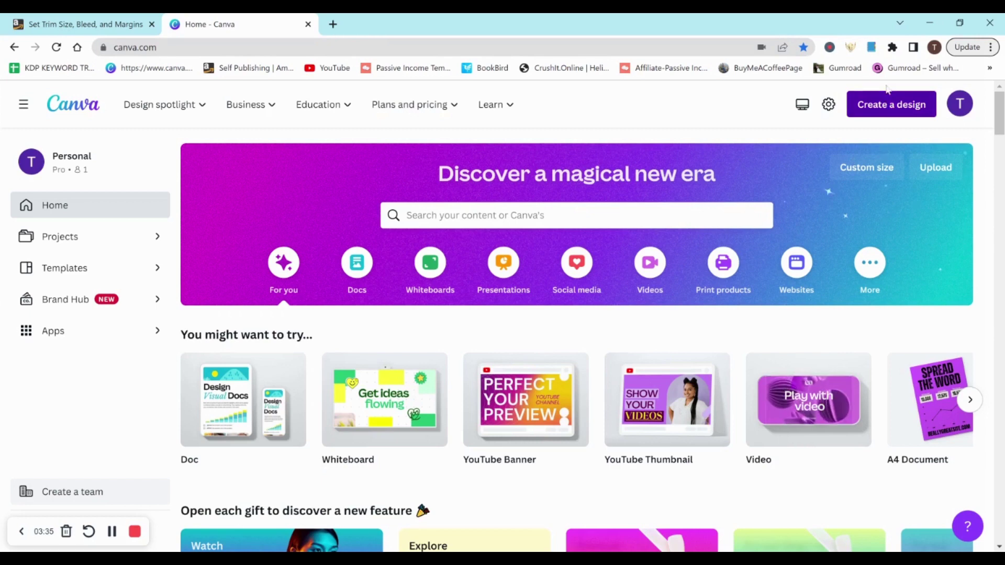
# Start a custom-size design in inches, entering 8.625 width and 8.75 height from the KDP table.
pyautogui.click(898, 101)
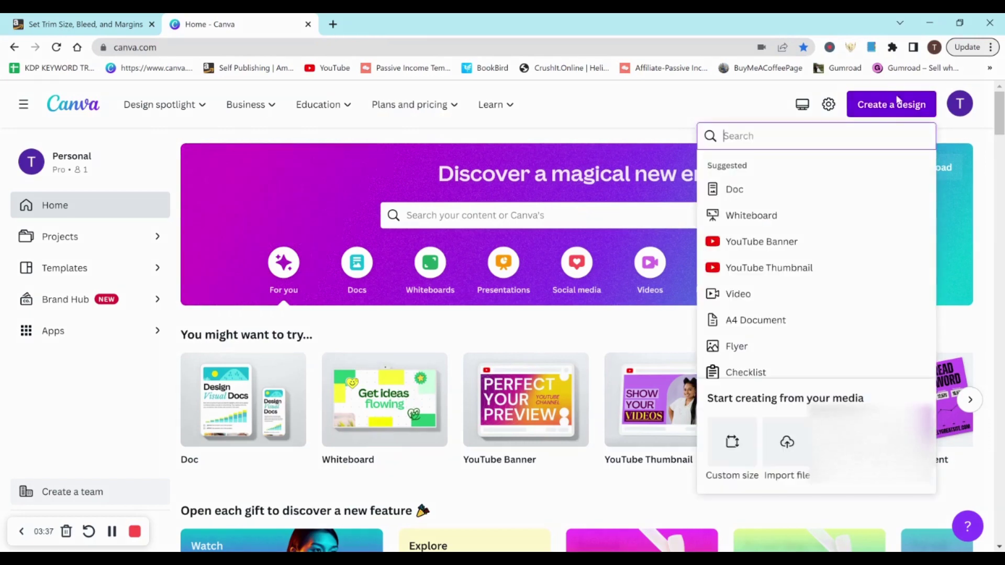
pyautogui.click(732, 445)
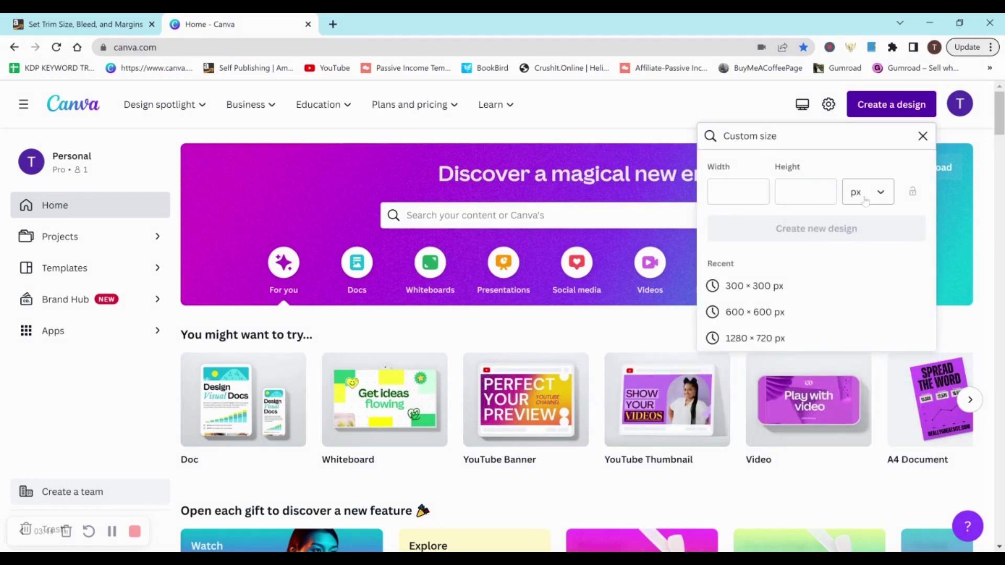
pyautogui.click(865, 202)
pyautogui.click(872, 257)
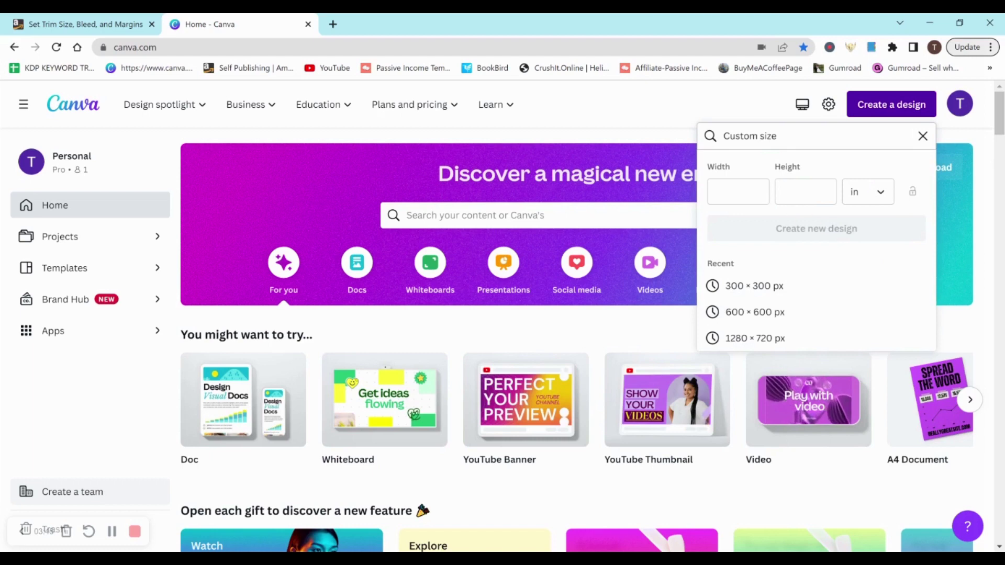
pyautogui.click(738, 191)
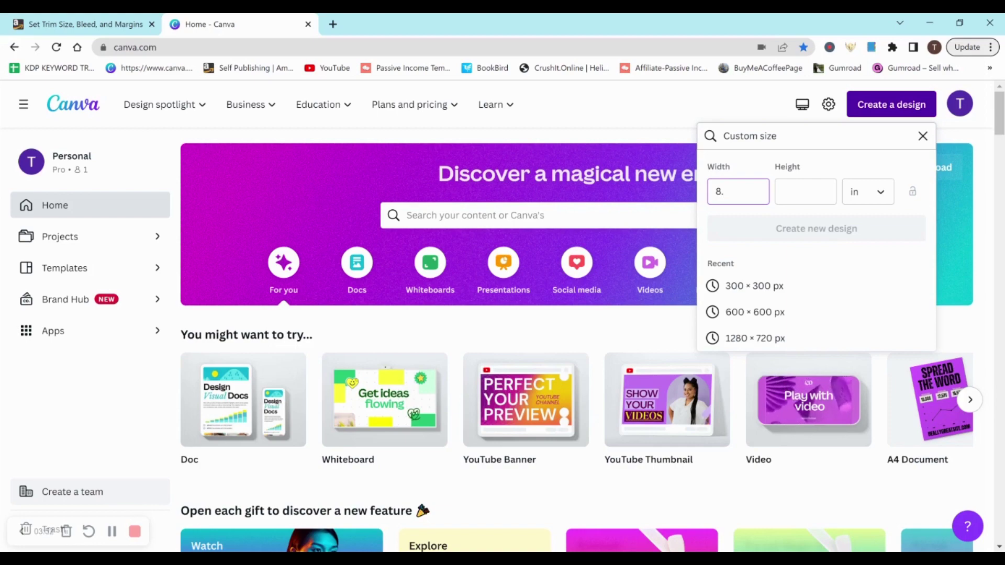
pyautogui.click(82, 24)
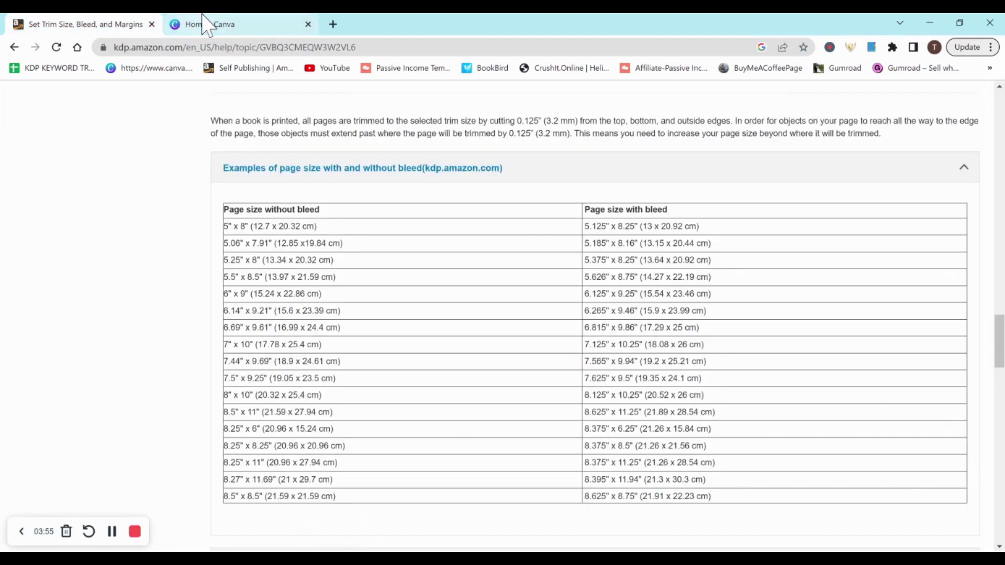
pyautogui.click(207, 25)
pyautogui.press('Tab')
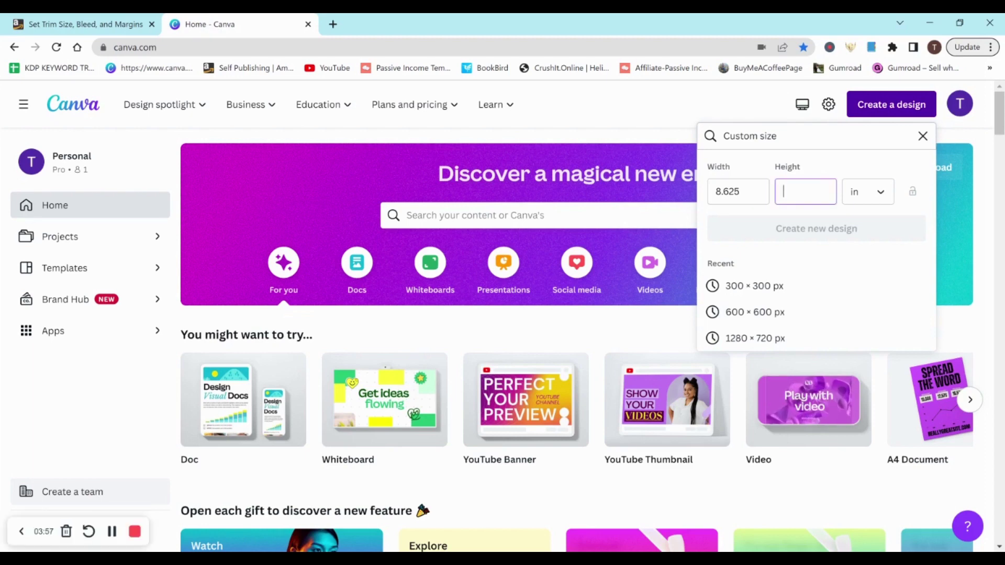
pyautogui.write('8.')
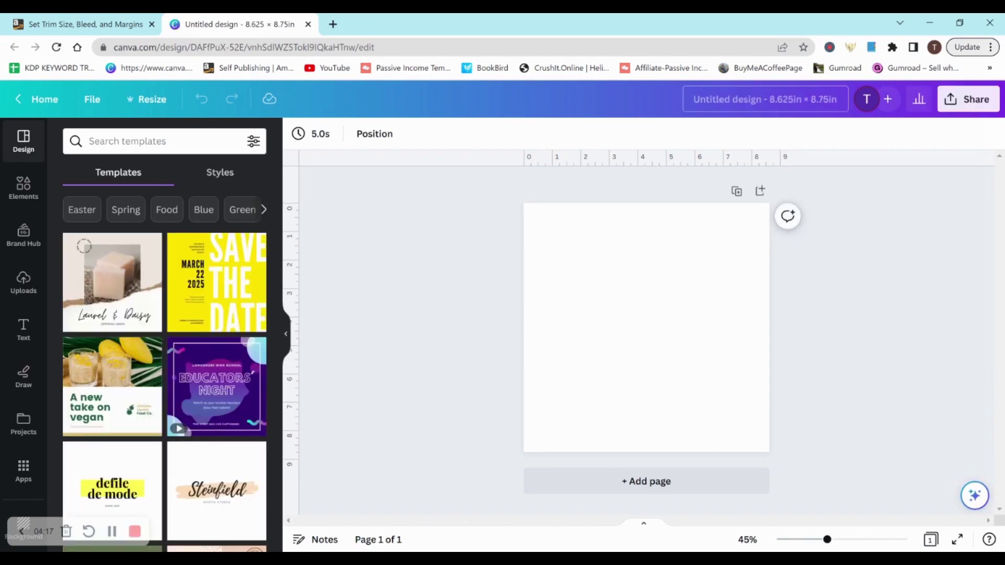
# Rename the design to 'Unicorn Scrapbook Paper' and show the Elements library.
pyautogui.click(801, 104)
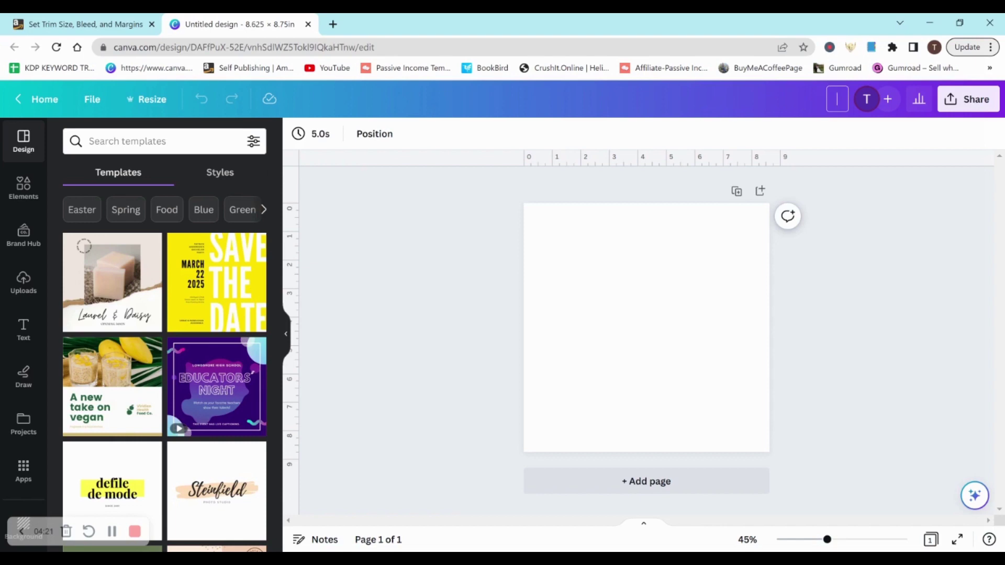
pyautogui.write('Unicorn Scrapbook Paper')
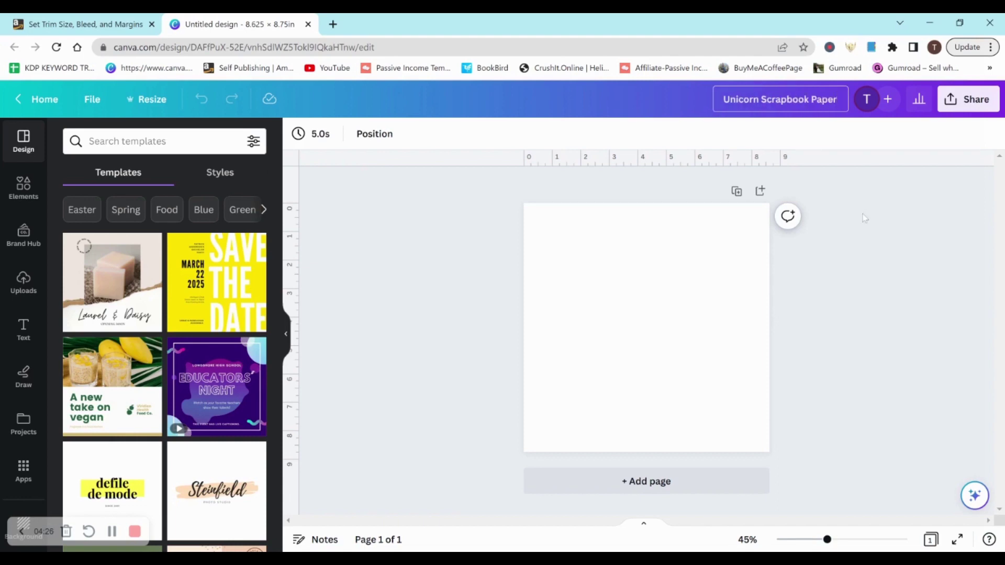
pyautogui.press('Return')
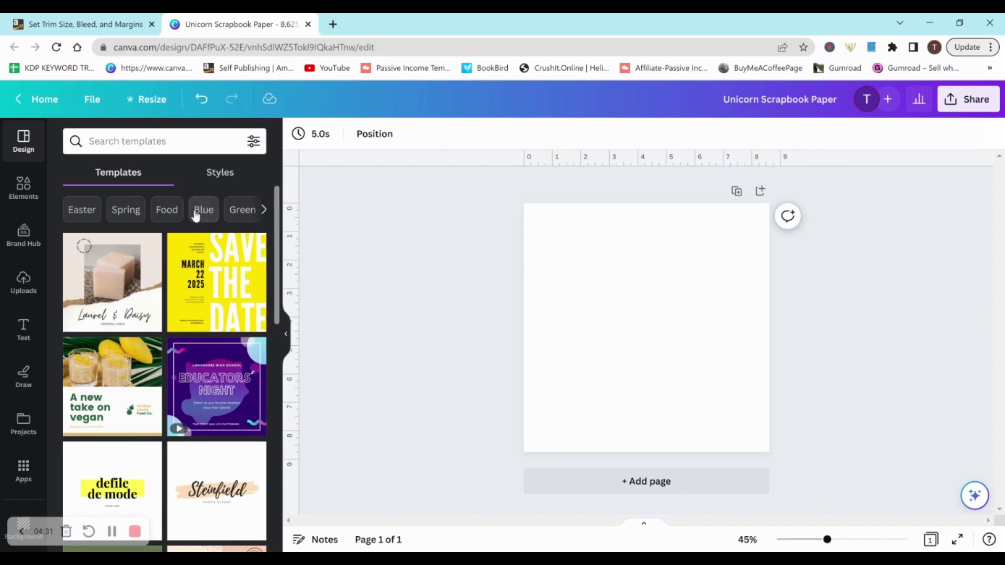
pyautogui.click(24, 186)
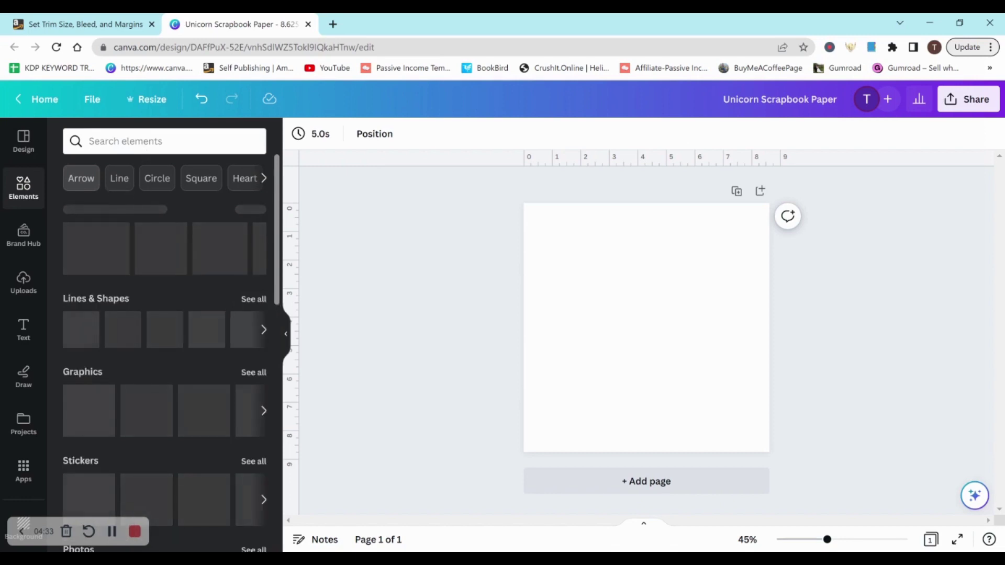
# Add a 'unicorn background' pattern graphic and stretch it from the top-left corner over the page.
pyautogui.click(145, 151)
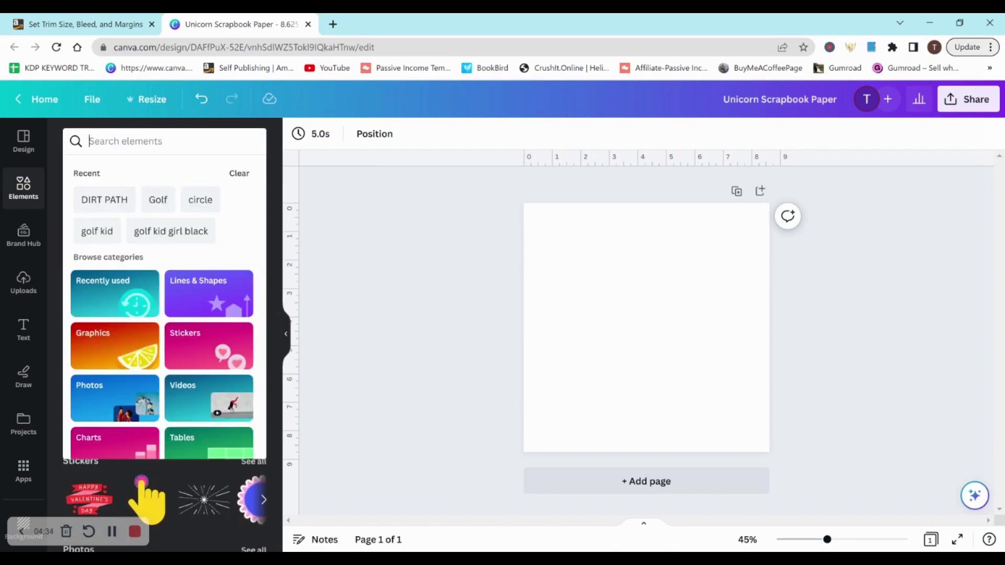
pyautogui.write('unicorn')
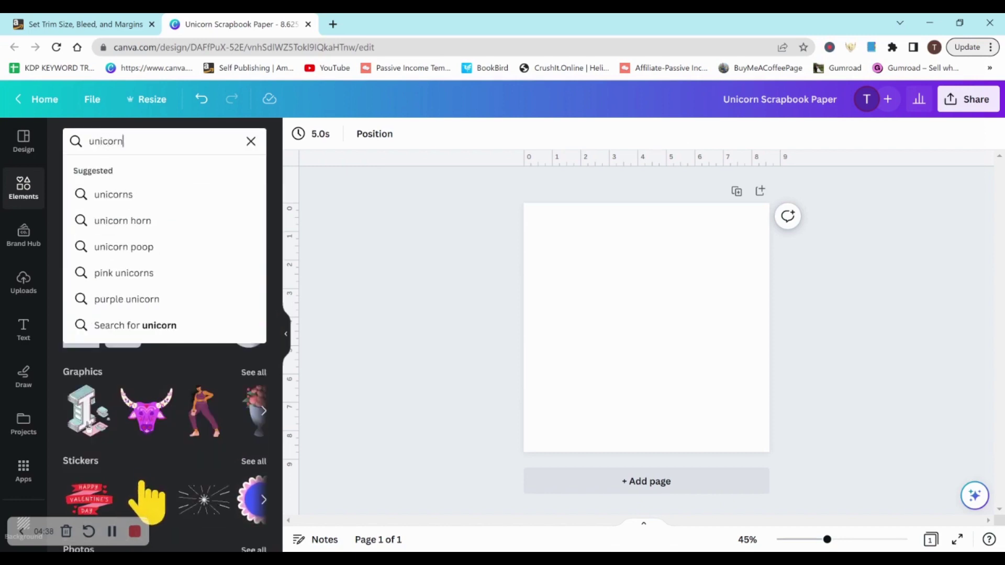
pyautogui.write(' background')
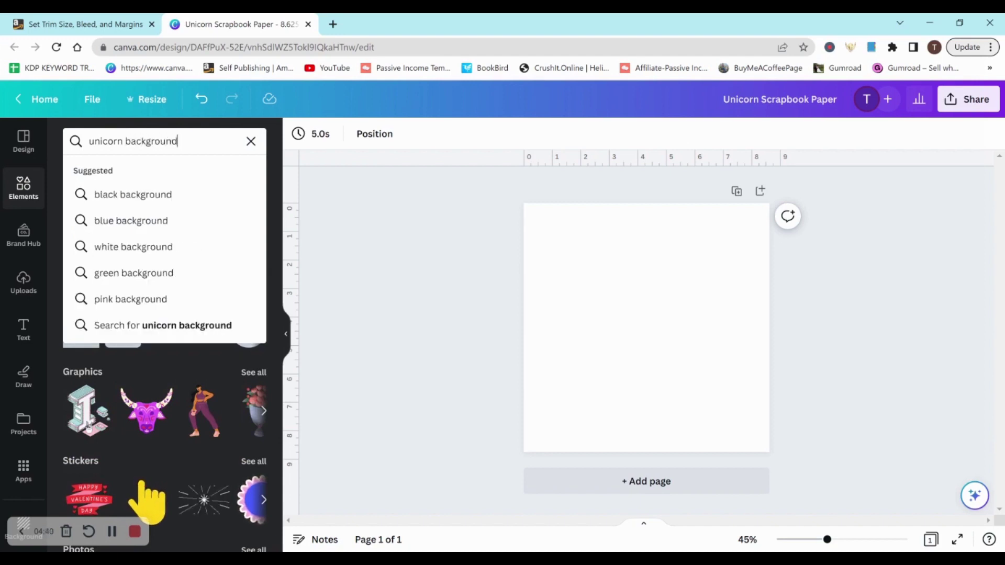
pyautogui.press('Return')
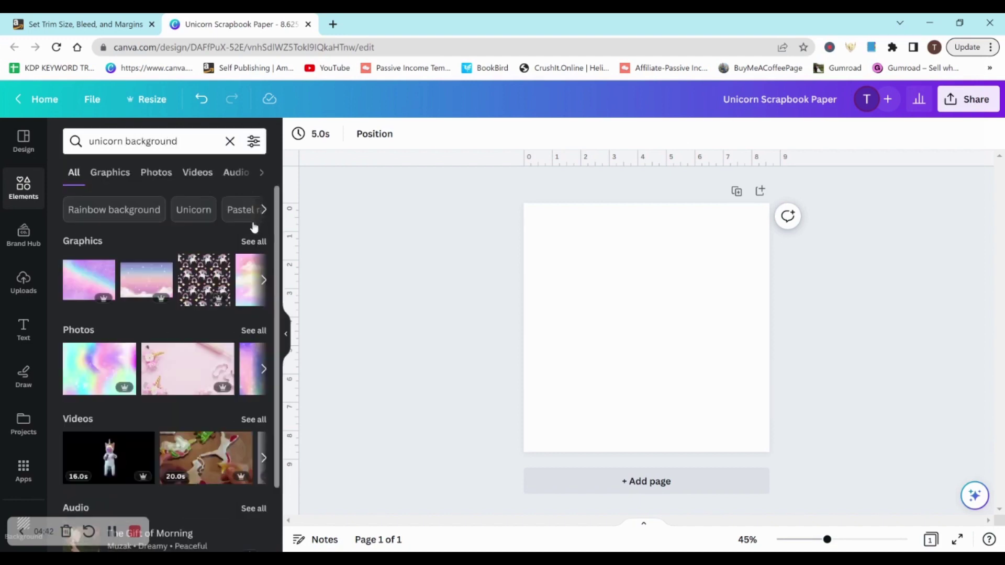
pyautogui.click(252, 242)
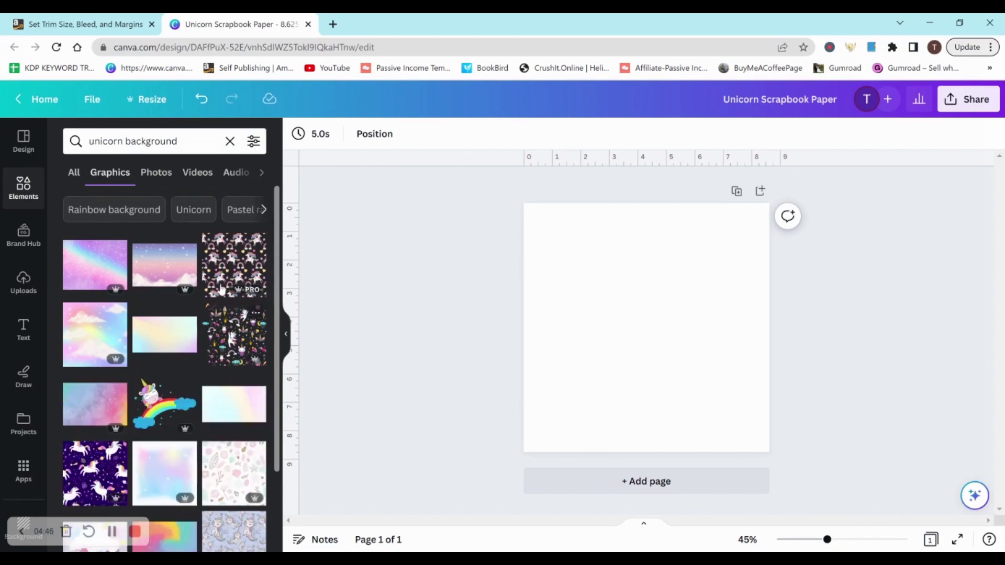
pyautogui.click(229, 266)
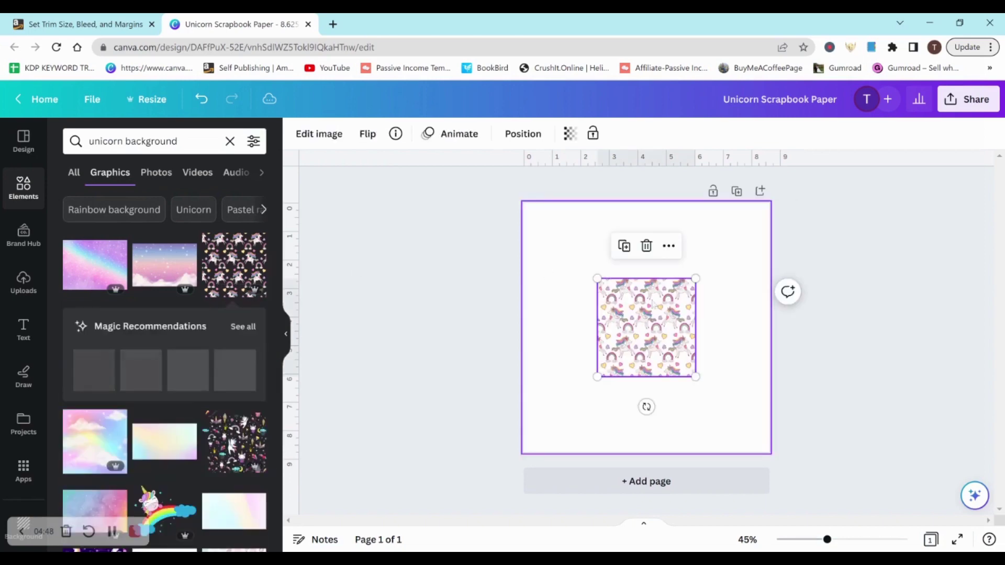
pyautogui.moveTo(654, 304); pyautogui.dragTo(581, 229)
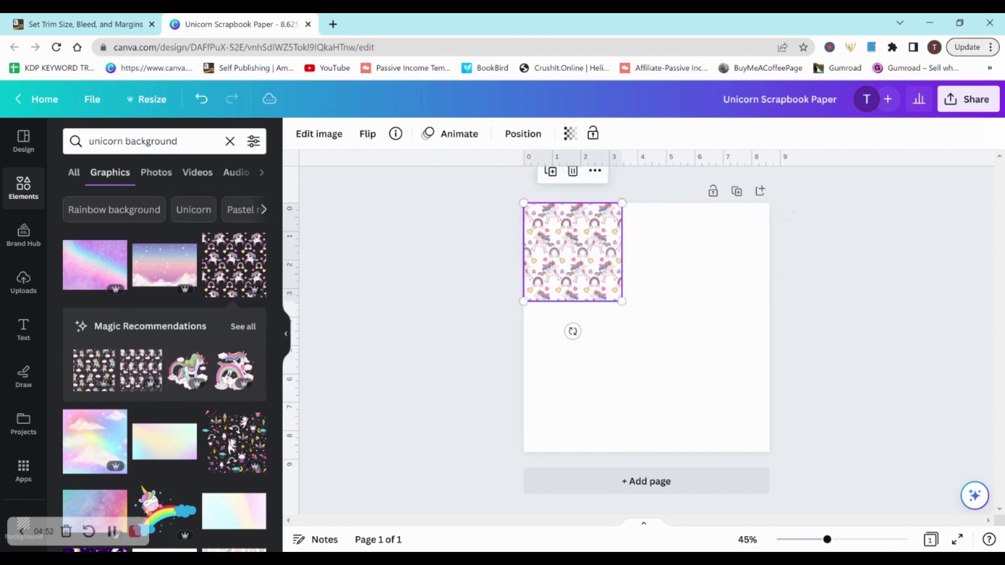
pyautogui.moveTo(623, 302); pyautogui.dragTo(783, 459)
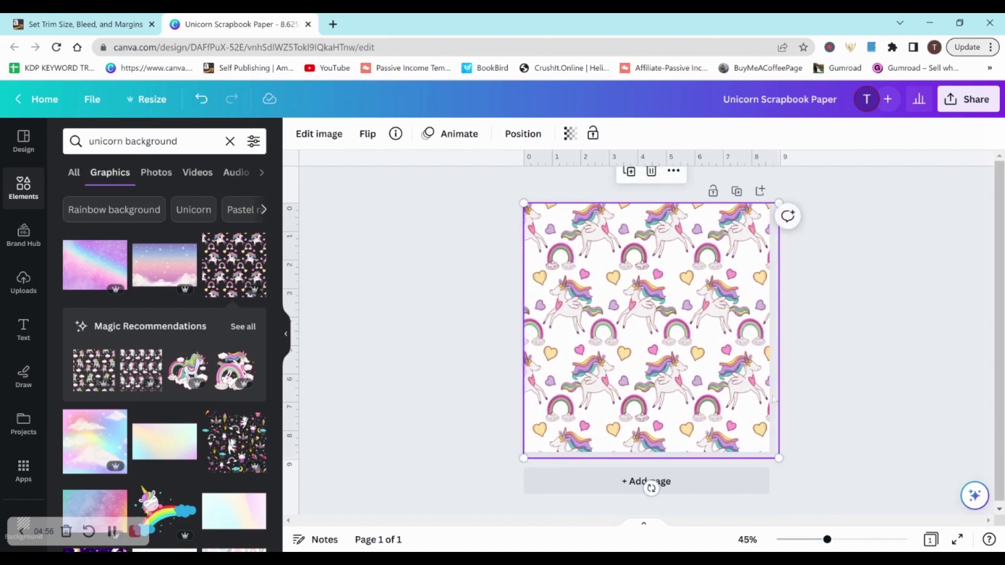
pyautogui.click(801, 278)
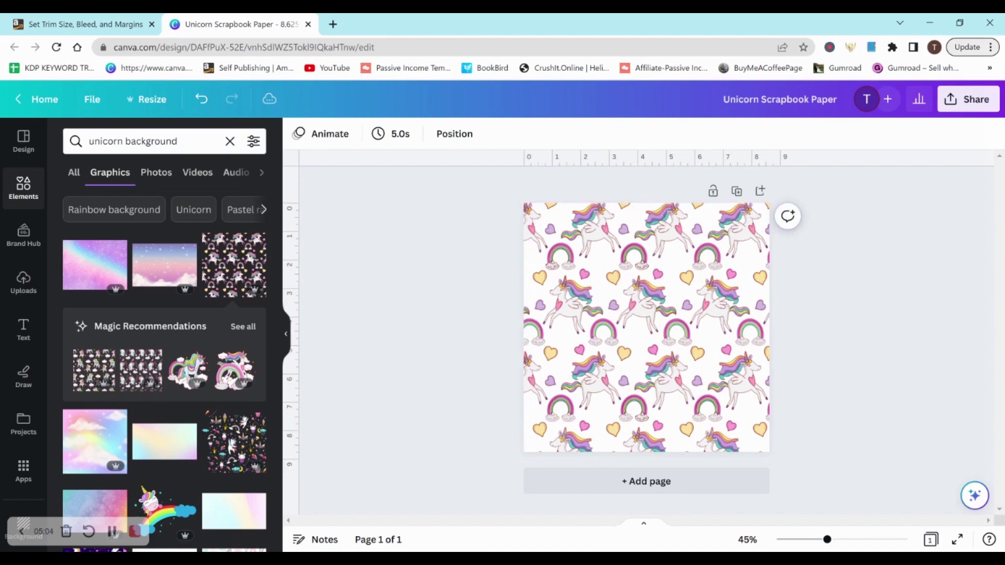
pyautogui.click(548, 272)
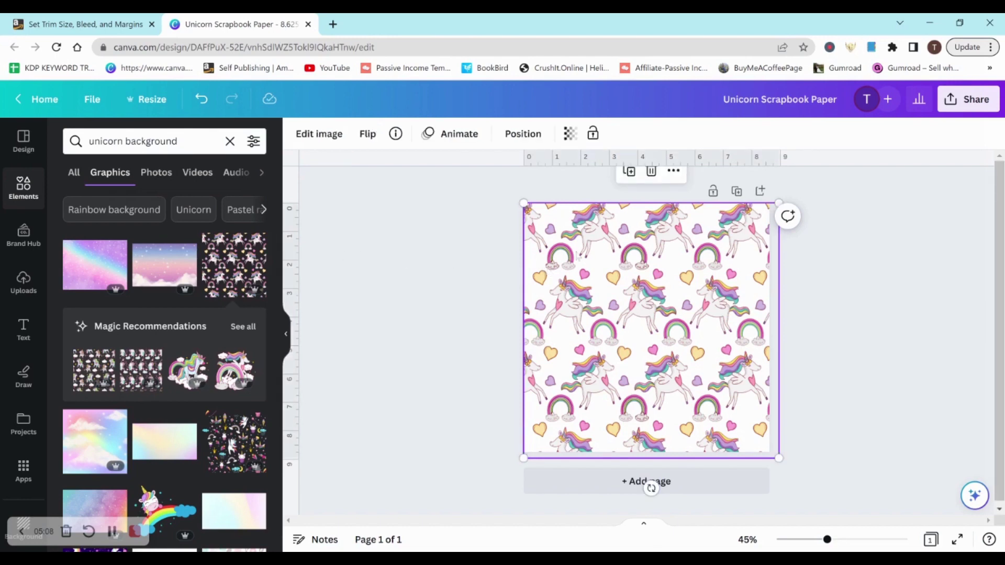
# Add the pastel rainbow glitter graphic, send it behind the pattern, and set it as the page background.
pyautogui.click(94, 264)
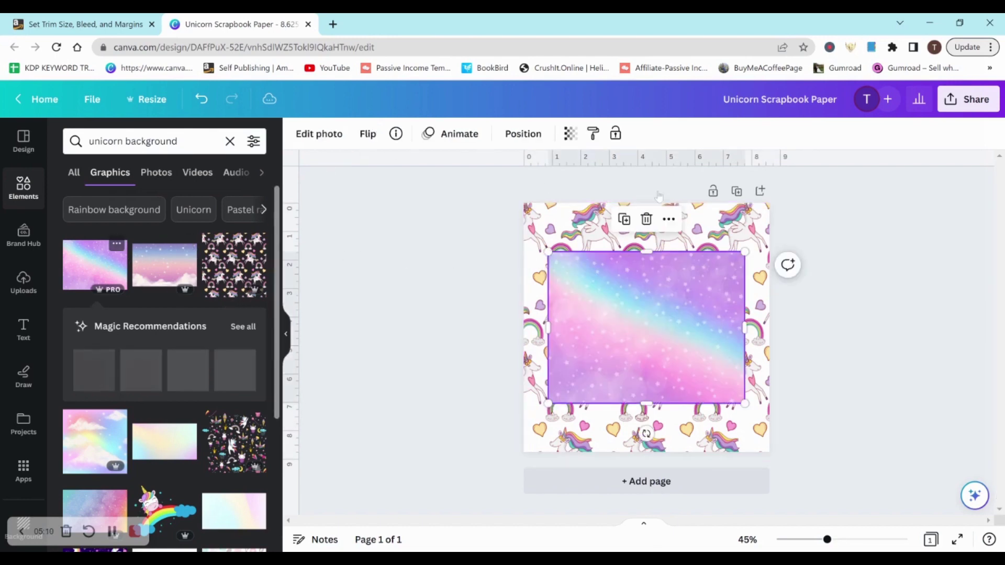
pyautogui.click(523, 134)
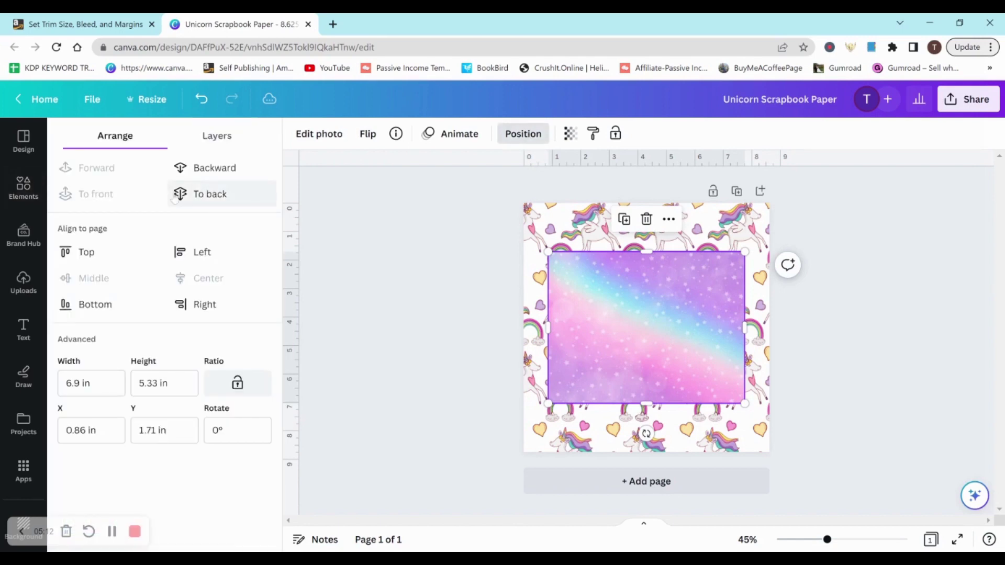
pyautogui.click(194, 194)
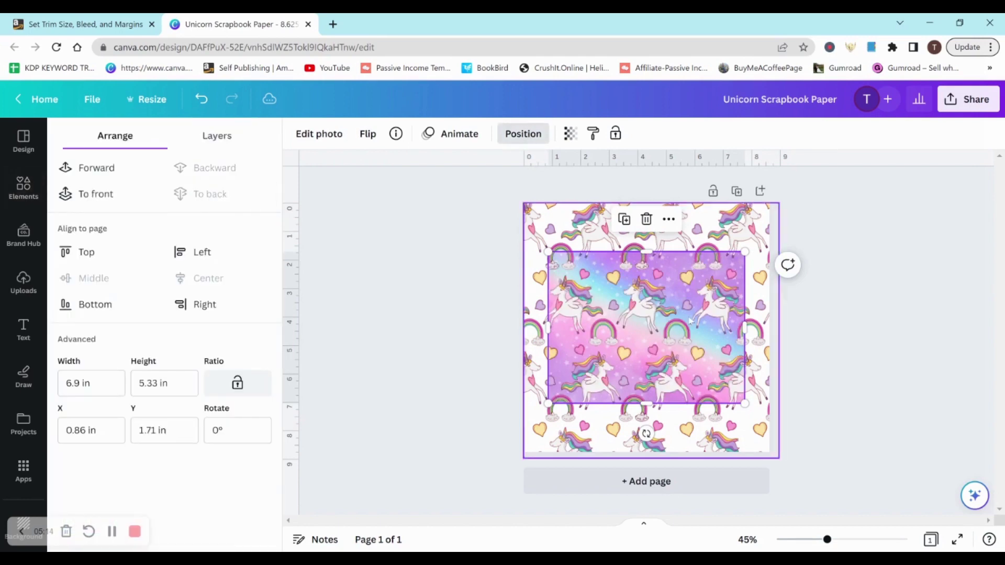
pyautogui.click(676, 267)
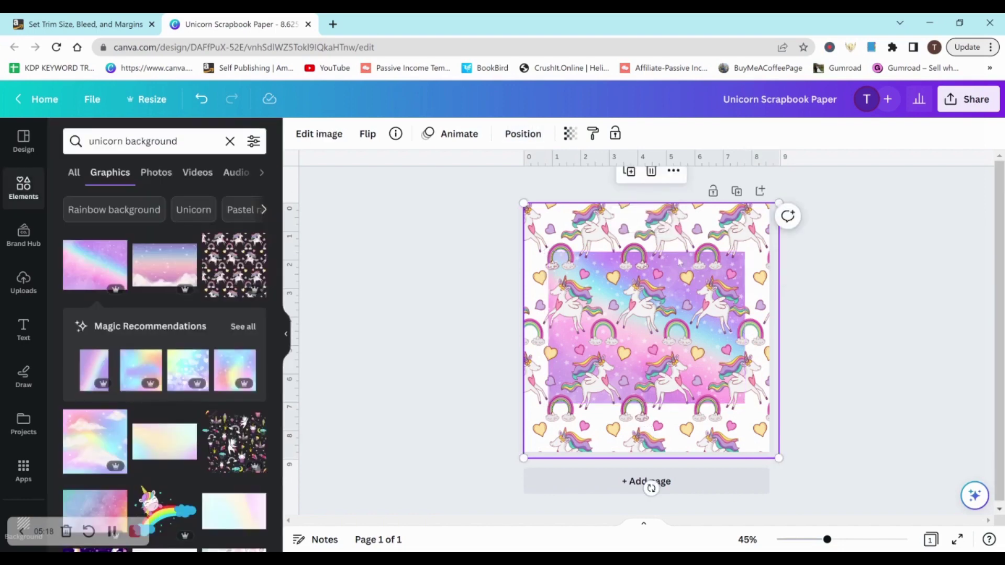
pyautogui.click(679, 262)
pyautogui.rightClick(679, 262)
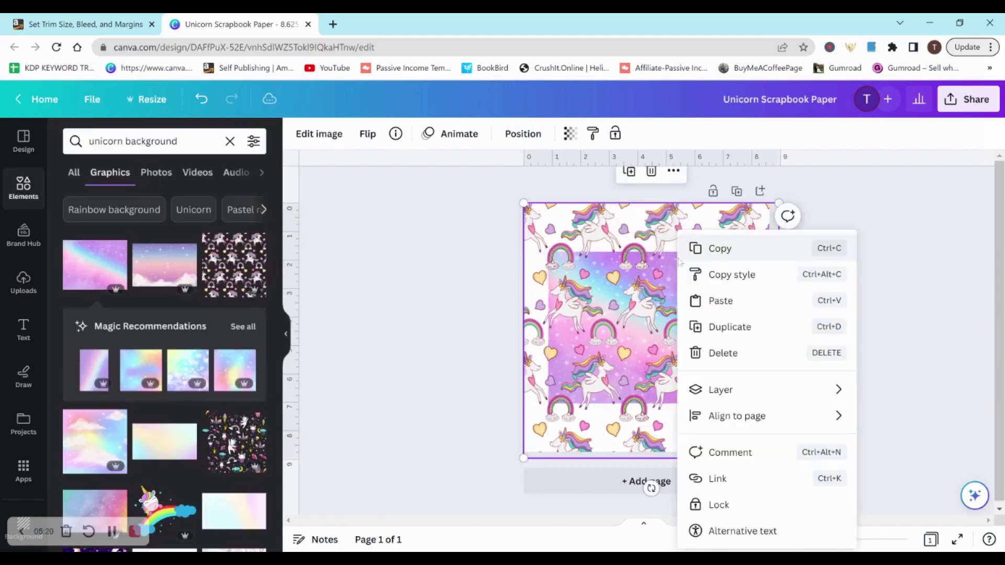
pyautogui.click(663, 268)
pyautogui.rightClick(663, 268)
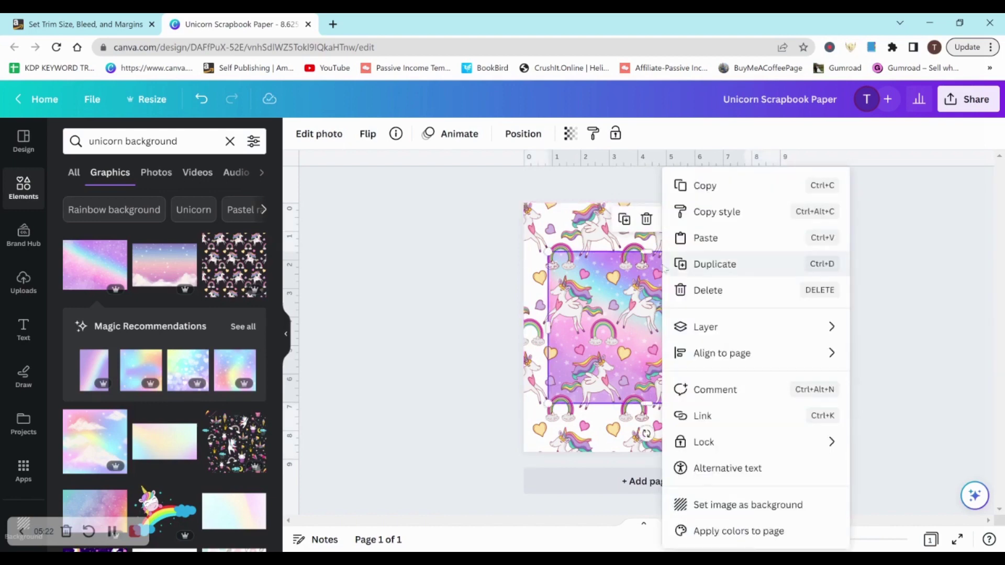
pyautogui.click(749, 504)
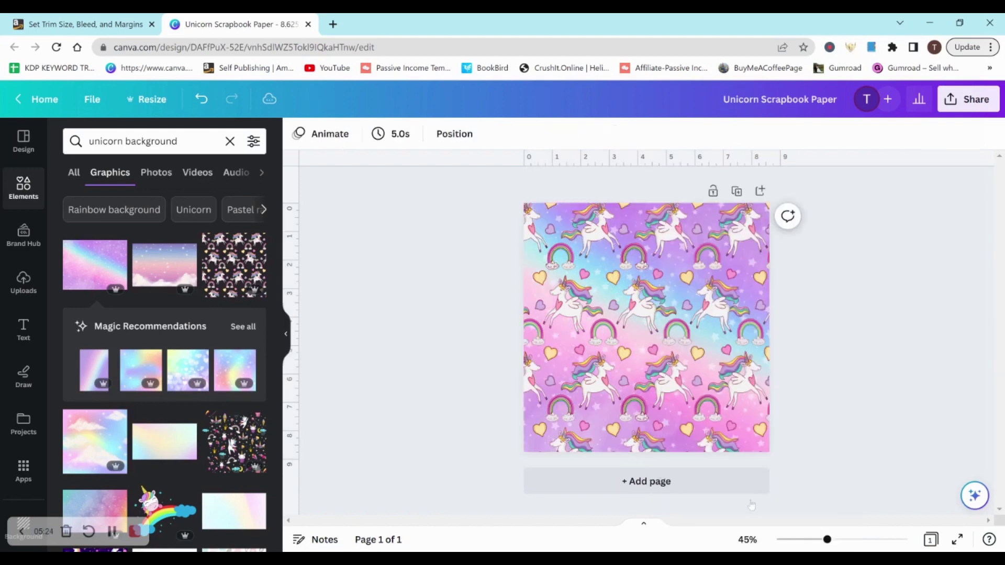
pyautogui.click(747, 298)
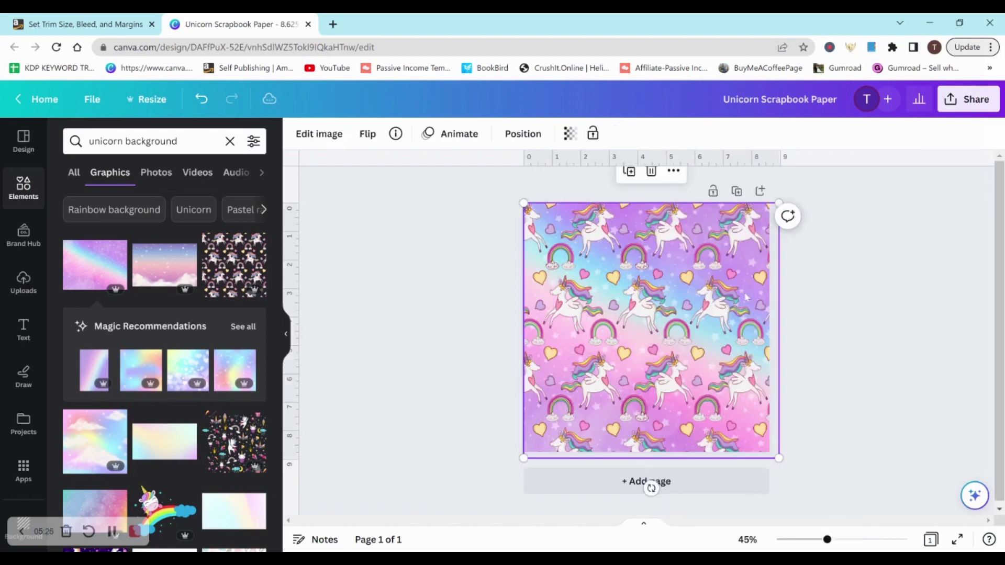
pyautogui.click(879, 317)
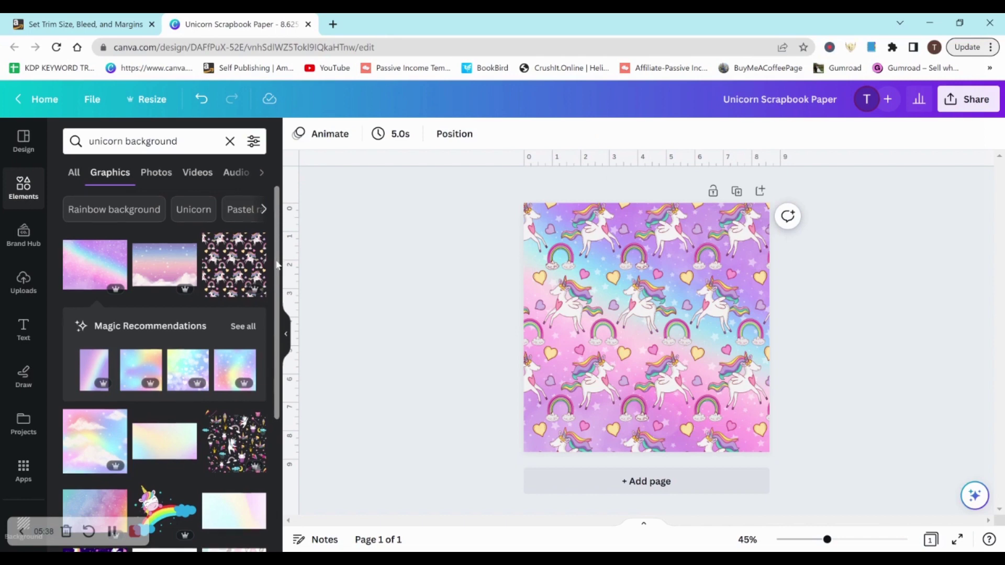
pyautogui.moveTo(276, 264); pyautogui.dragTo(262, 422)
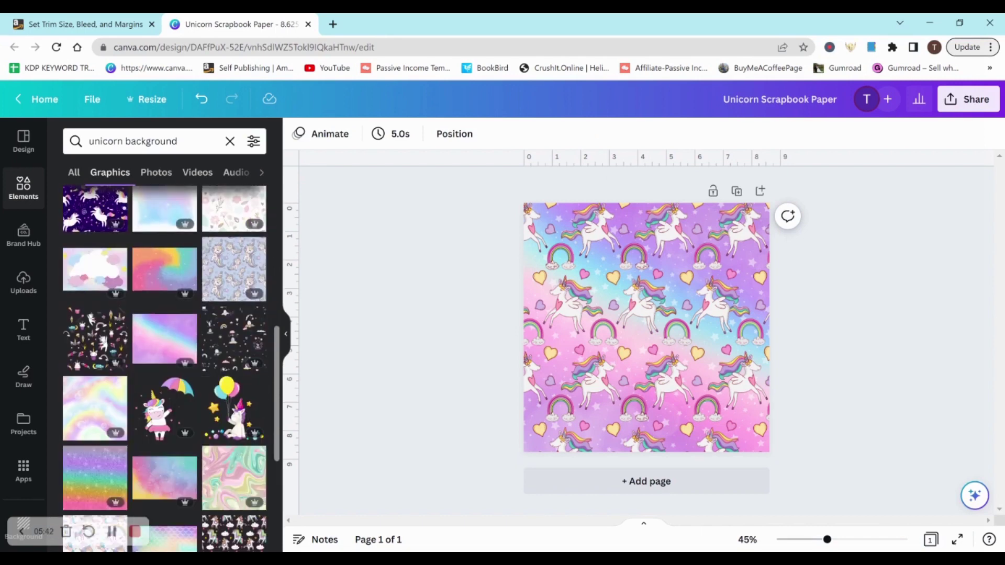
pyautogui.scroll(5, 256, 215)
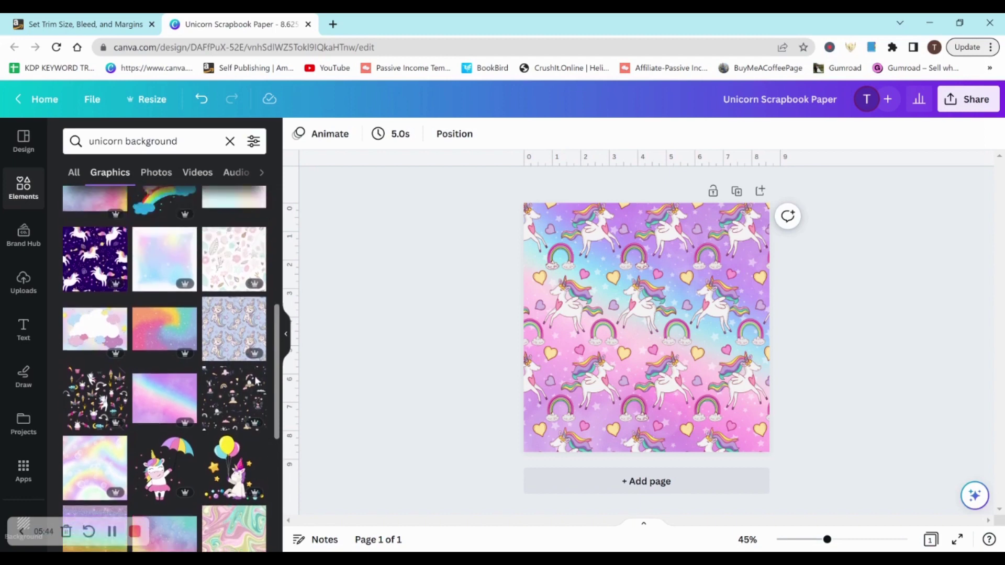
# Search 'ice cream cone', add and shrink a cone graphic, then delete it.
pyautogui.click(231, 142)
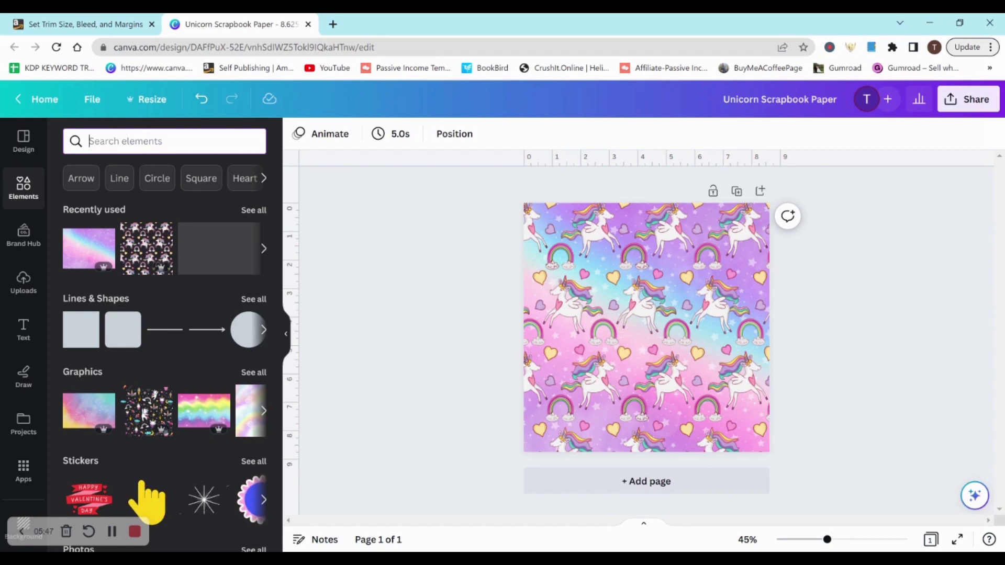
pyautogui.write('ice cream cone')
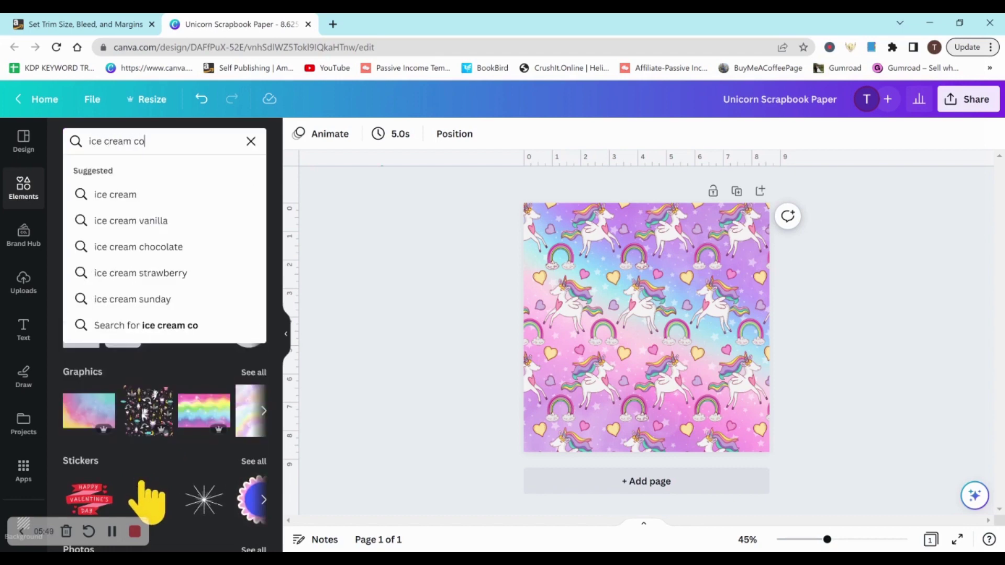
pyautogui.press('Return')
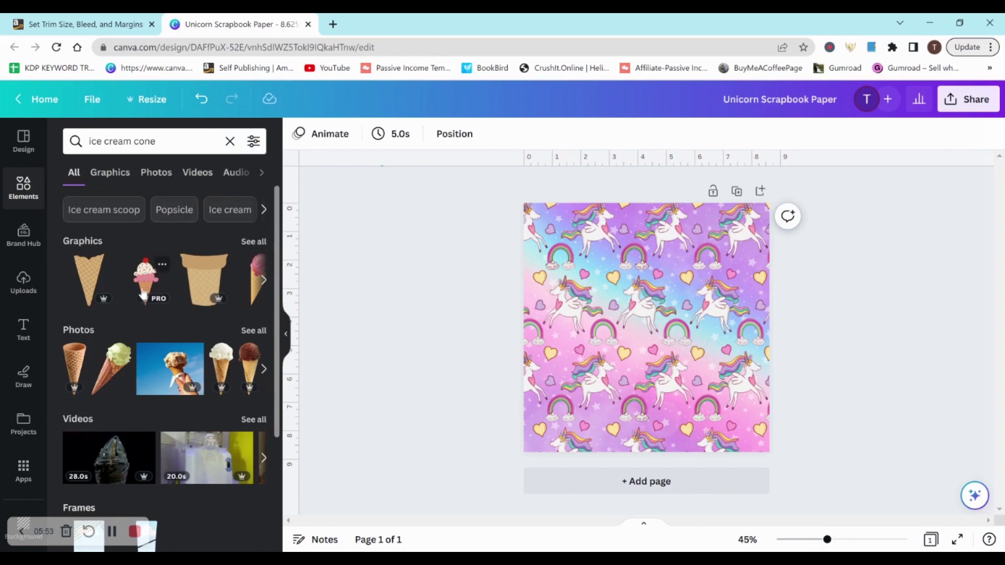
pyautogui.click(146, 277)
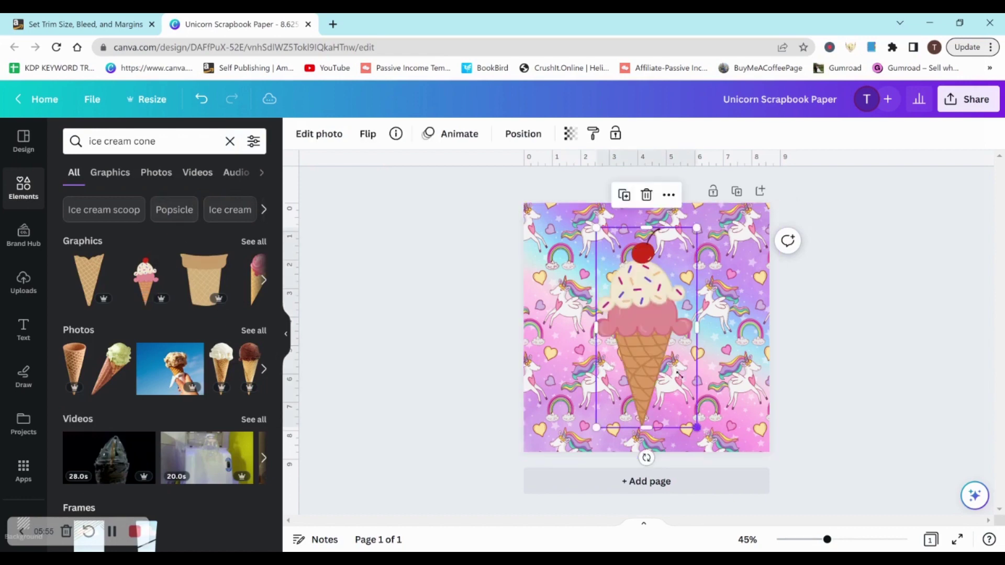
pyautogui.moveTo(697, 427); pyautogui.dragTo(613, 312)
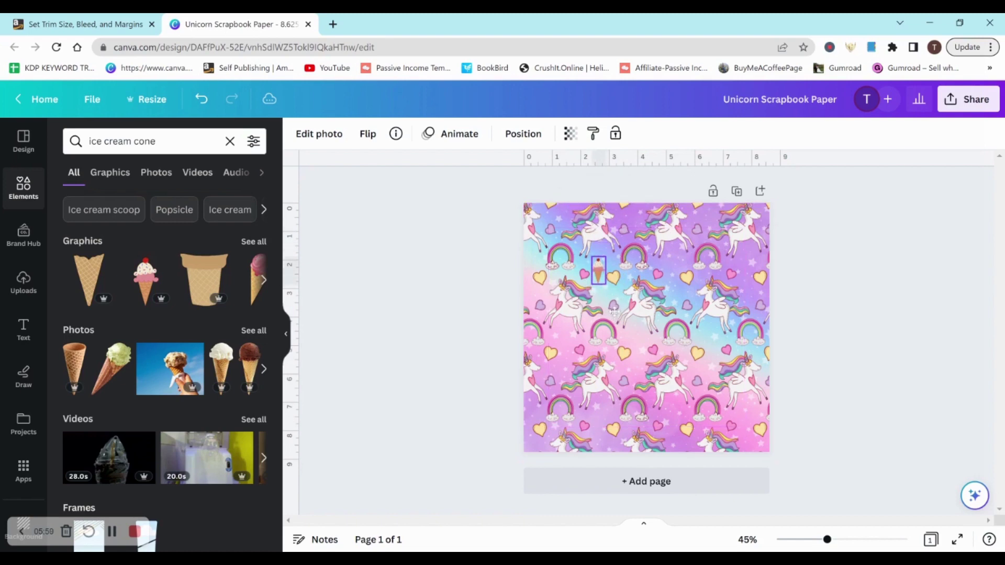
pyautogui.click(614, 312)
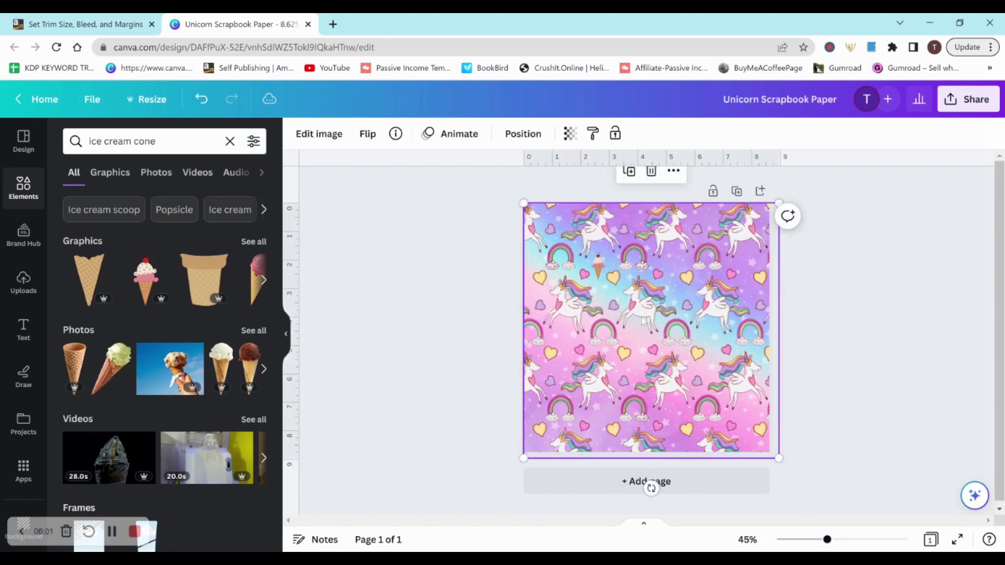
pyautogui.click(598, 265)
pyautogui.press('Delete')
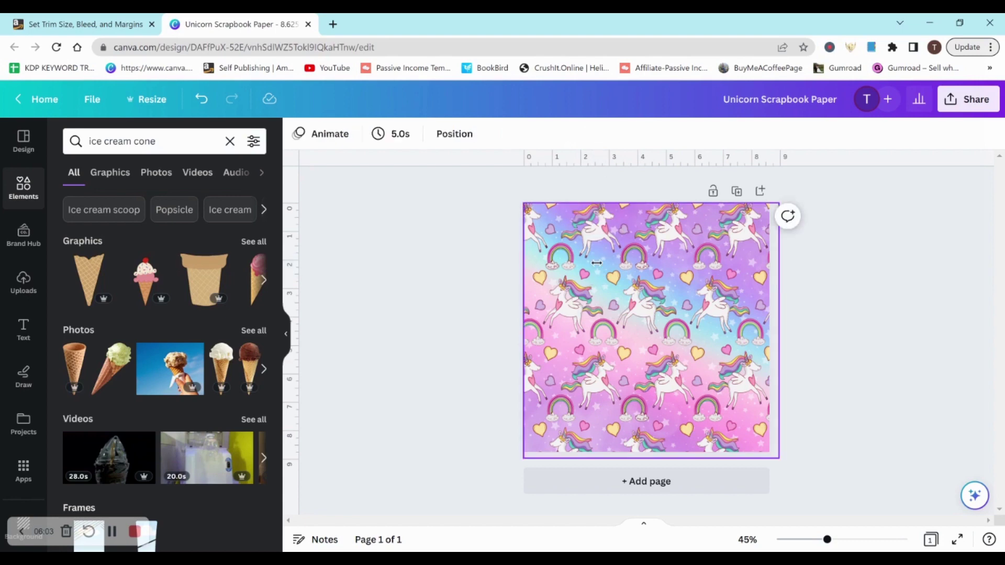
# Place tiny soft-serve cones in gaps of the pattern, then add a blank second page.
pyautogui.click(264, 282)
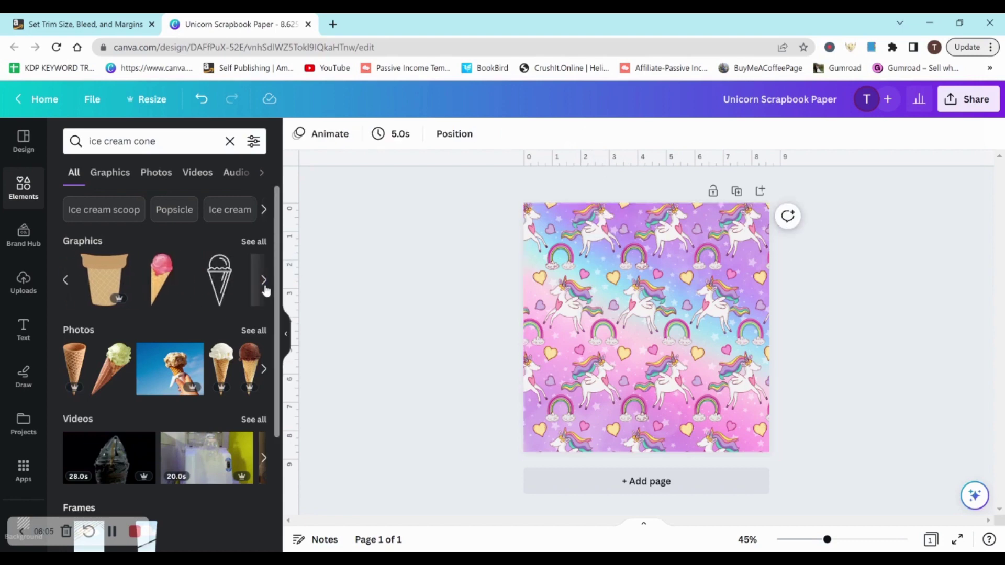
pyautogui.click(265, 283)
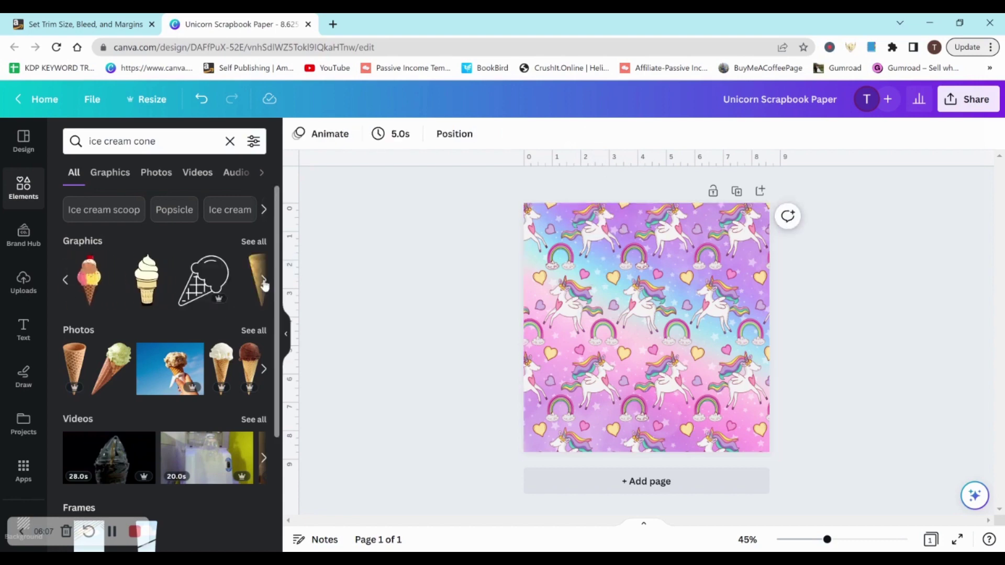
pyautogui.click(148, 280)
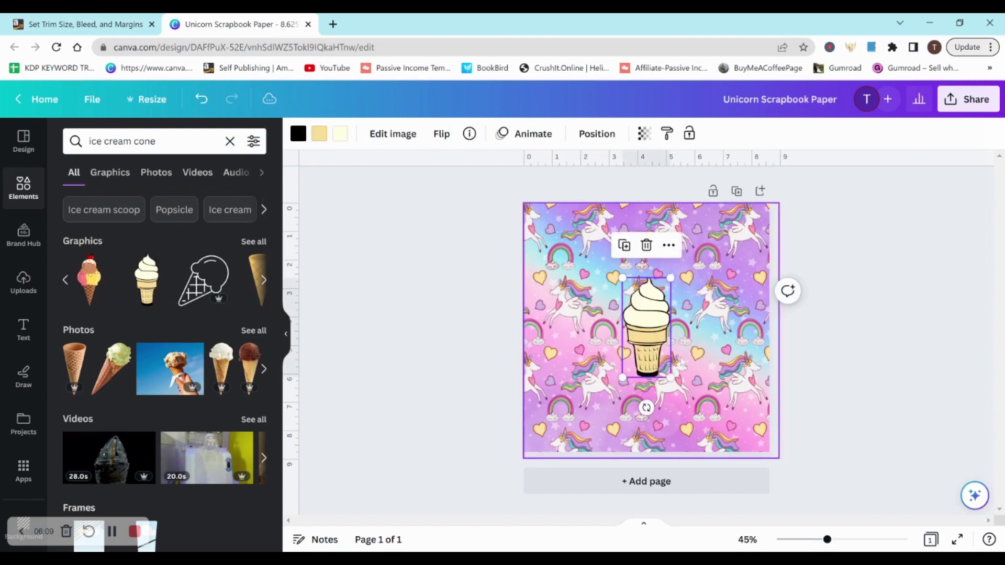
pyautogui.moveTo(670, 377); pyautogui.dragTo(611, 310)
pyautogui.click(617, 320)
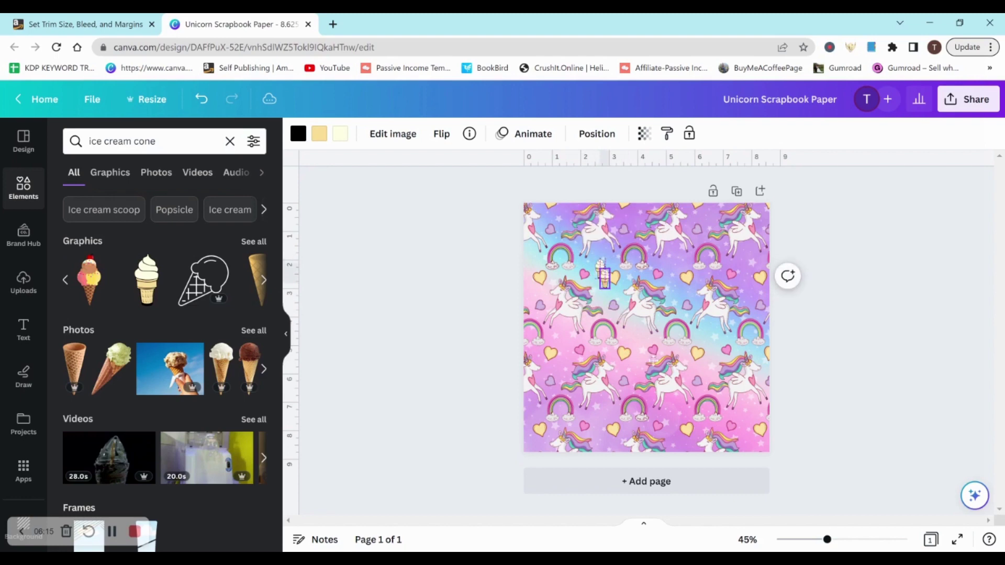
pyautogui.moveTo(710, 366); pyautogui.dragTo(715, 352)
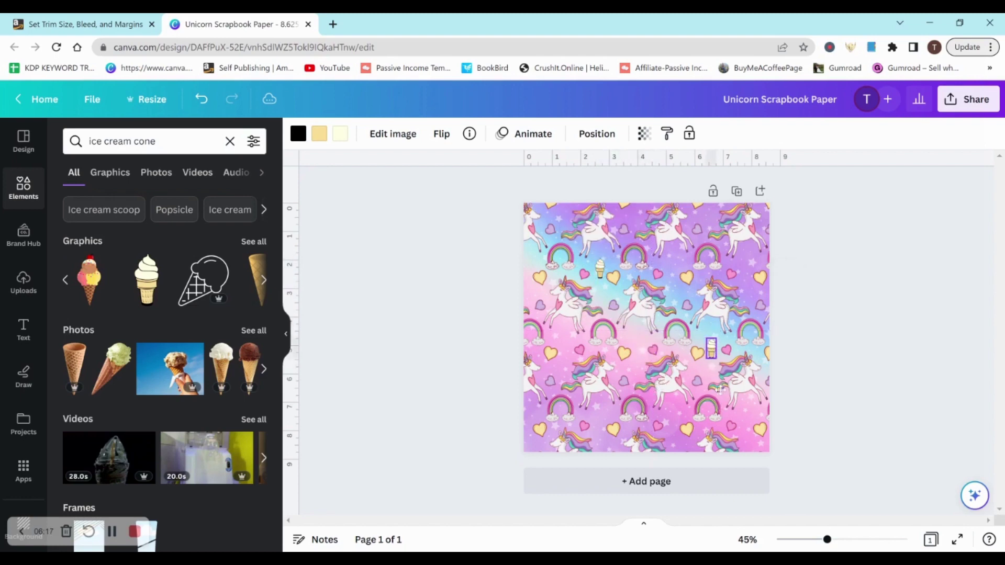
pyautogui.moveTo(726, 393); pyautogui.dragTo(683, 308)
pyautogui.click(808, 333)
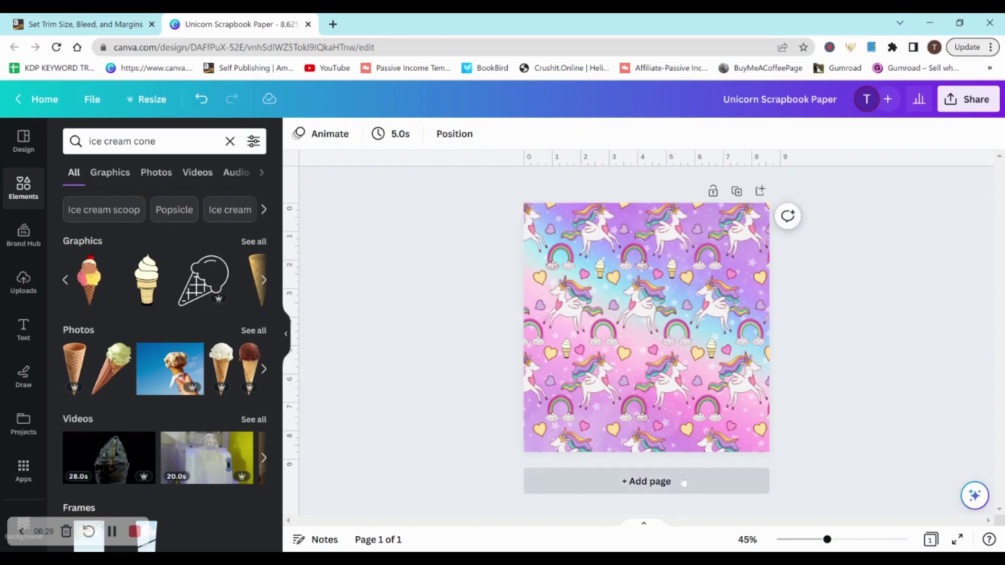
pyautogui.click(647, 482)
# Search 'unicorn' graphics and stretch the pastel star-confetti graphic to fill page 2.
pyautogui.click(152, 141)
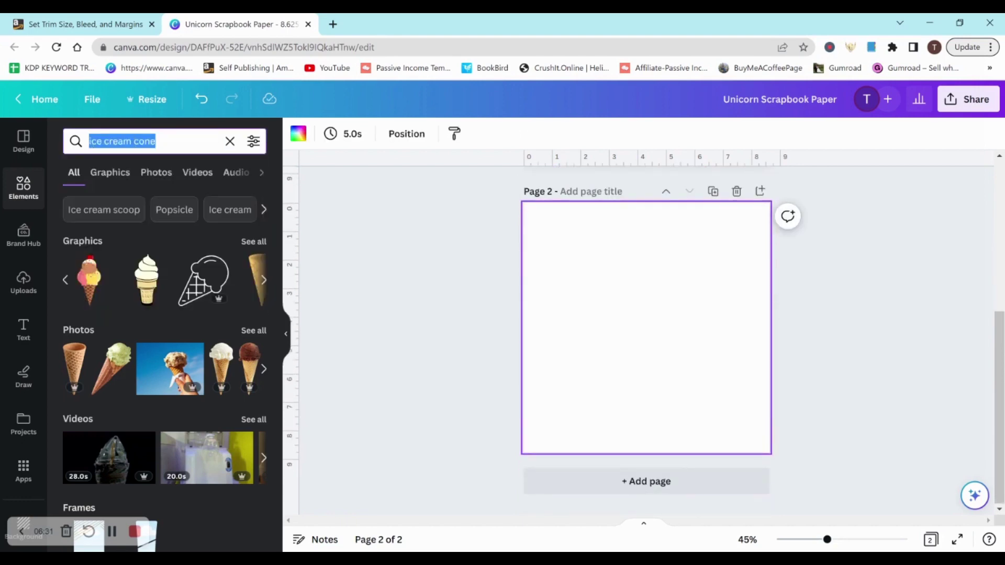
pyautogui.write('unicorn')
pyautogui.press('Return')
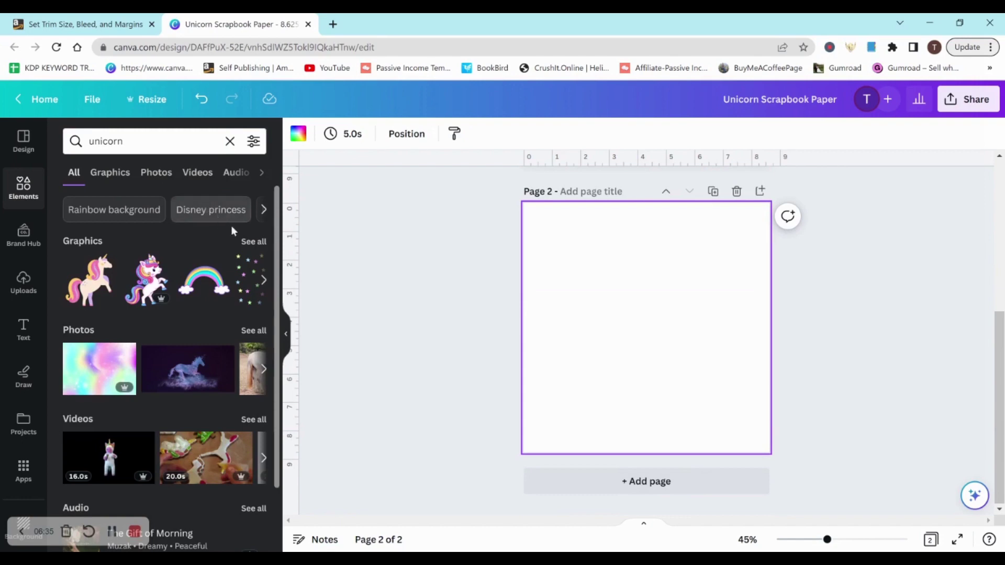
pyautogui.click(252, 242)
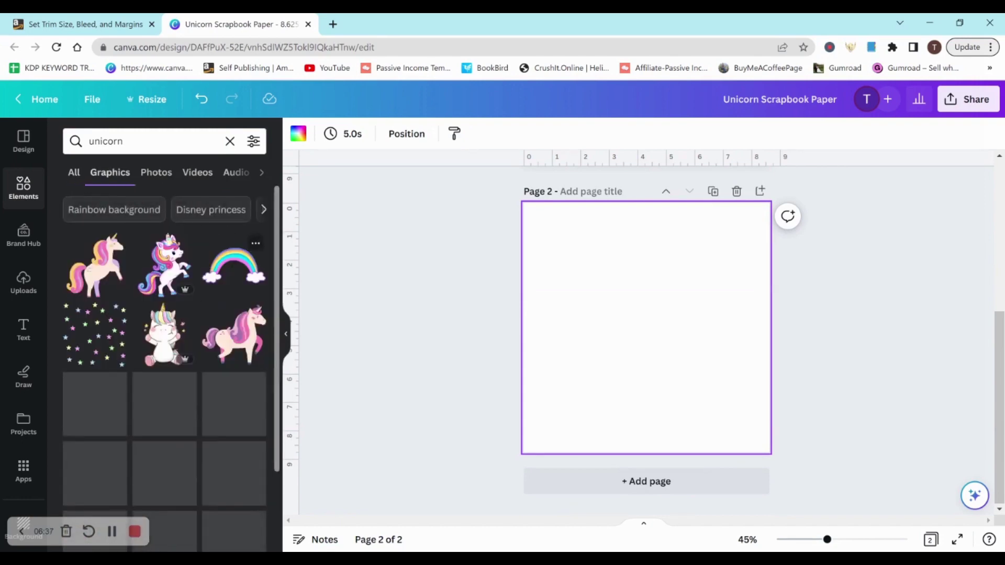
pyautogui.click(88, 348)
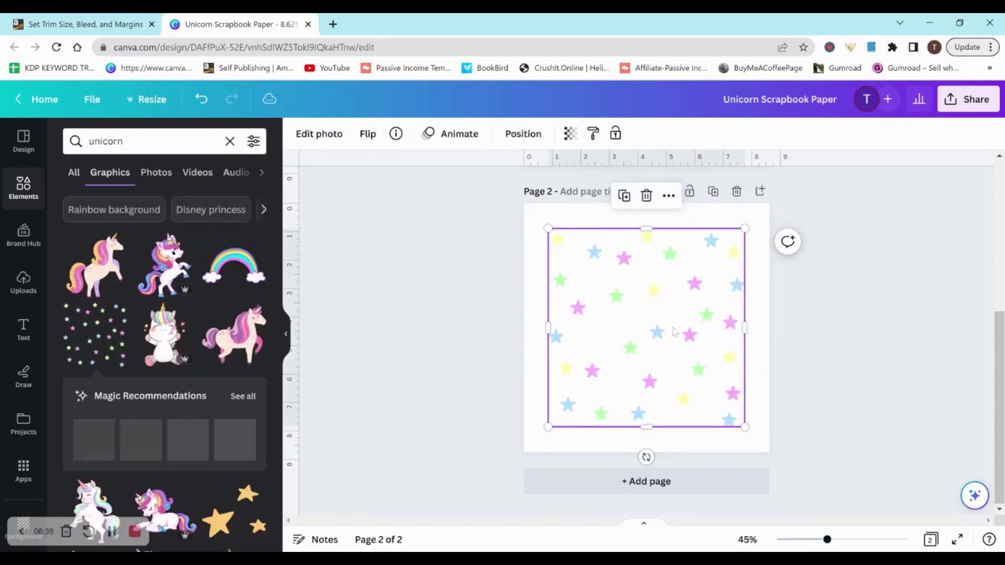
pyautogui.moveTo(662, 321); pyautogui.dragTo(638, 295)
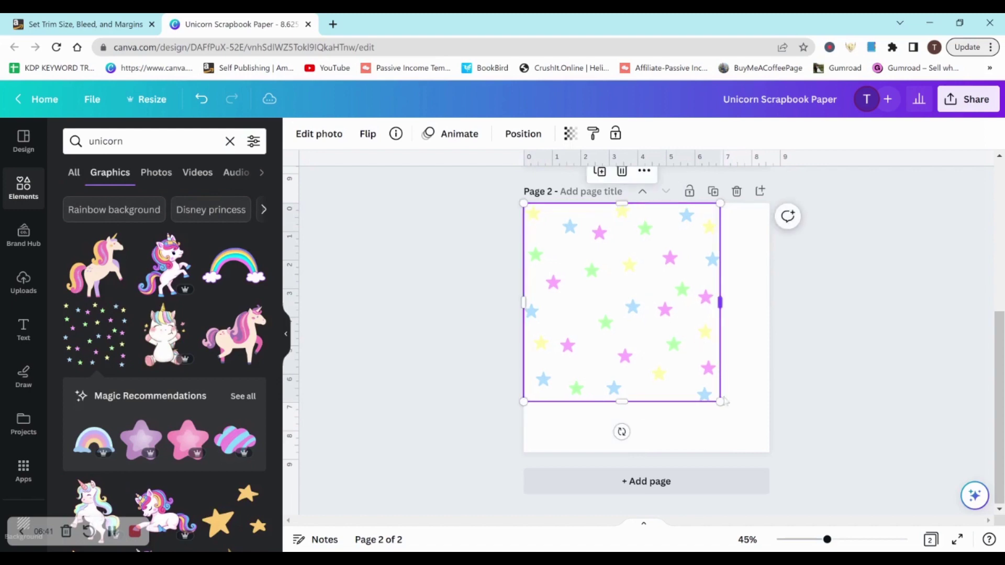
pyautogui.moveTo(720, 402); pyautogui.dragTo(774, 453)
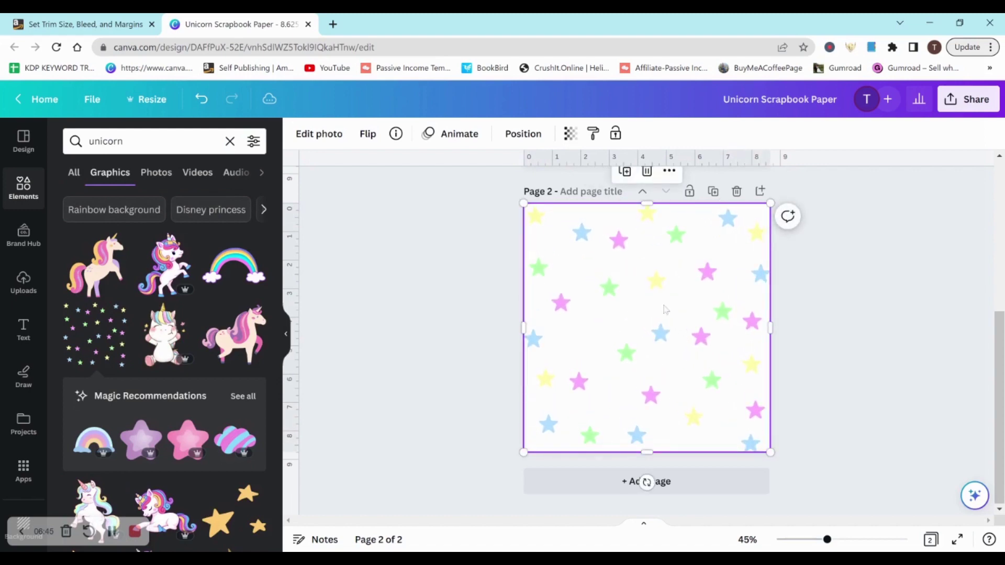
pyautogui.click(665, 309)
# Replace page 2's star background with a solid pink, lightened to #FDD0FF.
pyautogui.click(298, 134)
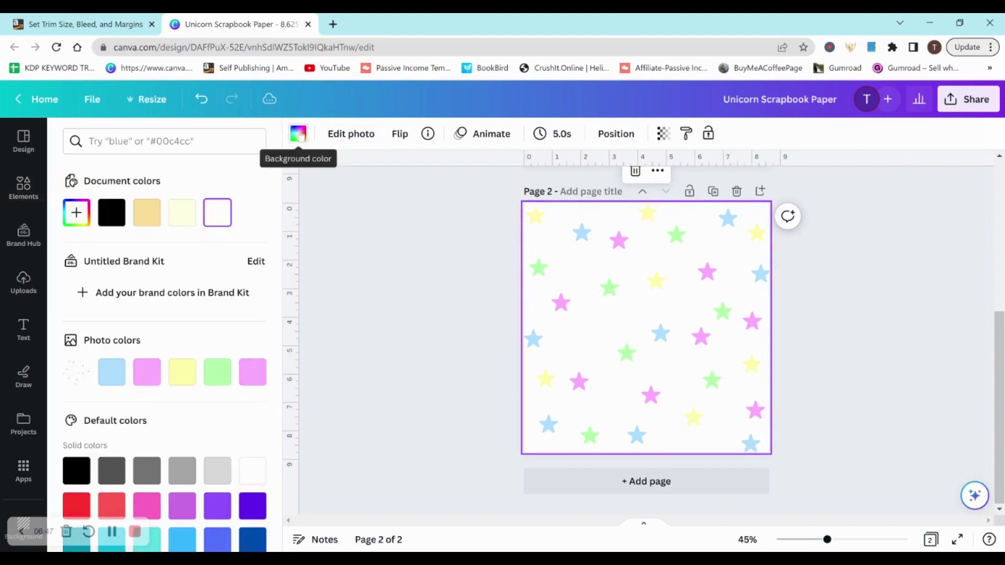
pyautogui.click(142, 371)
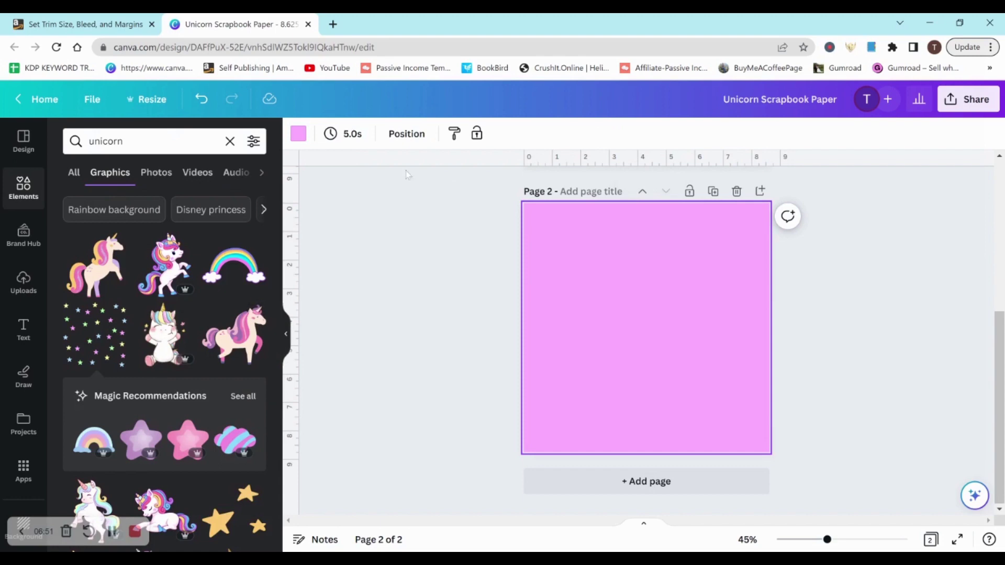
pyautogui.click(299, 134)
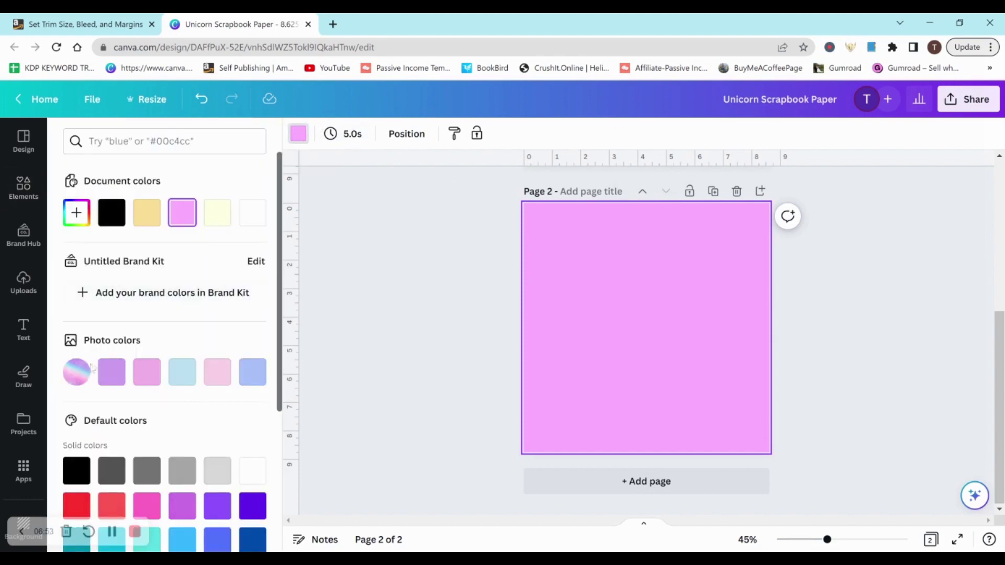
pyautogui.click(77, 213)
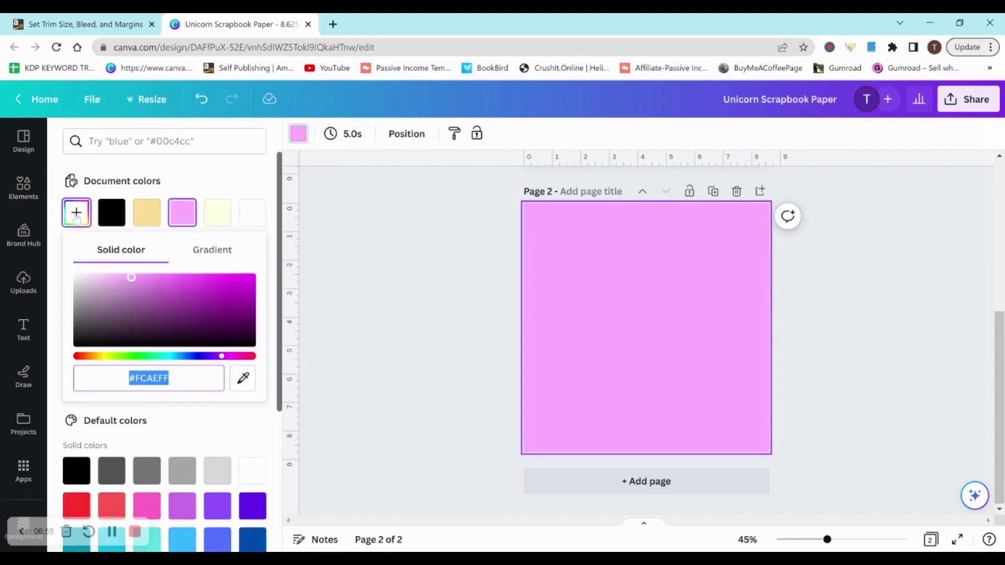
pyautogui.moveTo(132, 280); pyautogui.dragTo(113, 278)
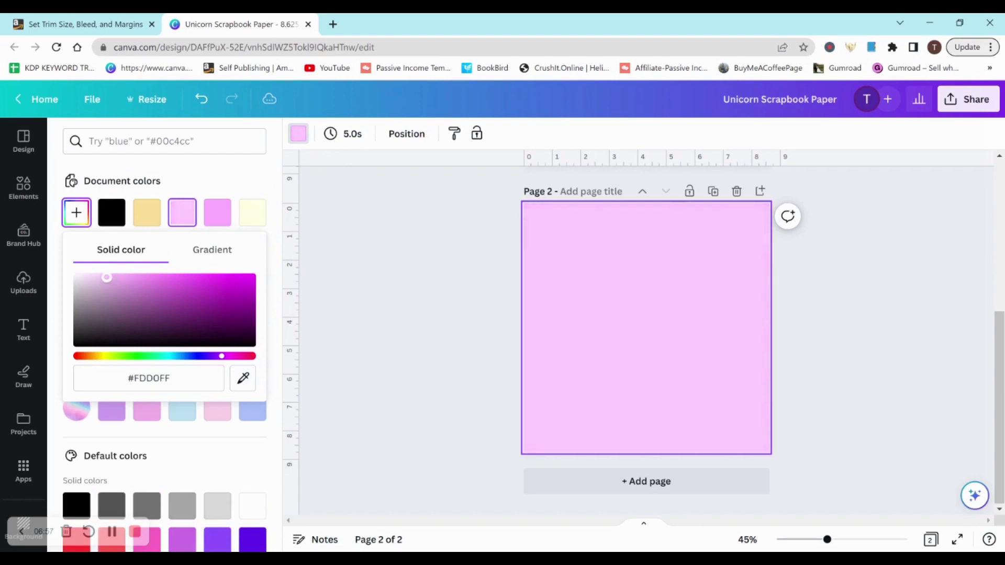
# Stretch the pastel star confetti over all of page 2, then add a rainbow graphic.
pyautogui.click(441, 329)
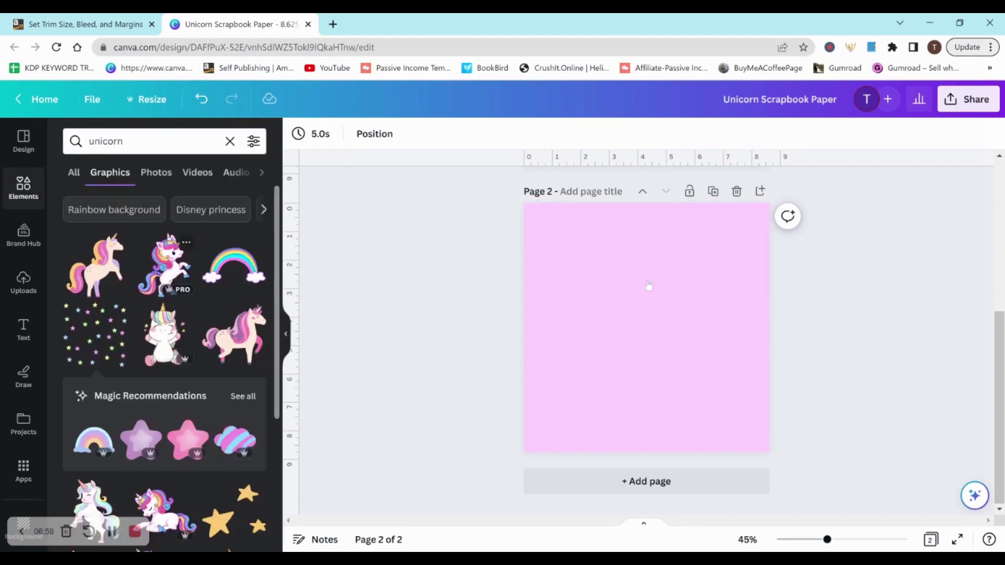
pyautogui.click(95, 335)
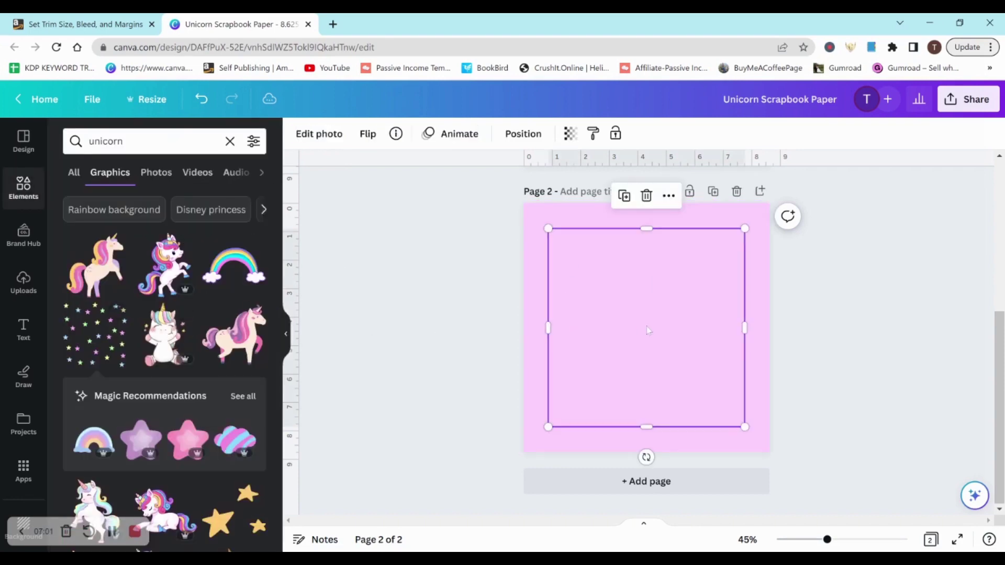
pyautogui.moveTo(687, 326); pyautogui.dragTo(663, 300)
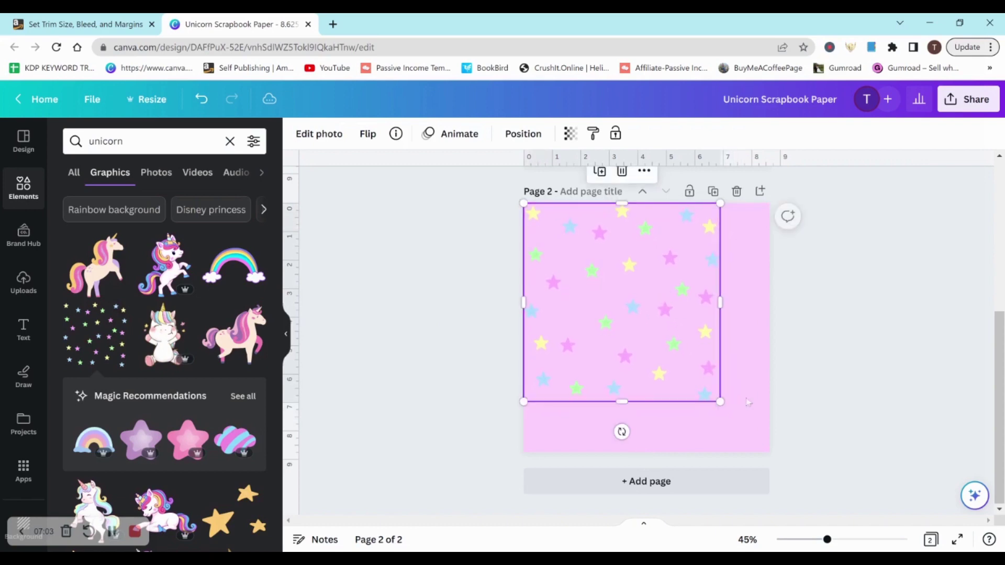
pyautogui.moveTo(721, 402); pyautogui.dragTo(772, 451)
pyautogui.click(829, 337)
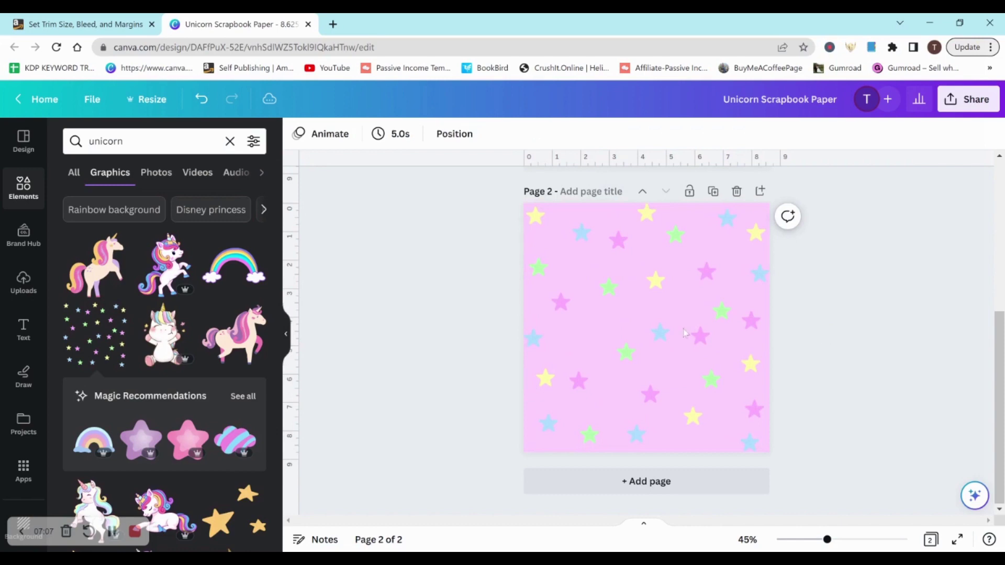
pyautogui.click(229, 268)
# Add a standing unicorn to page 2 and place two level rainbows around it.
pyautogui.click(165, 264)
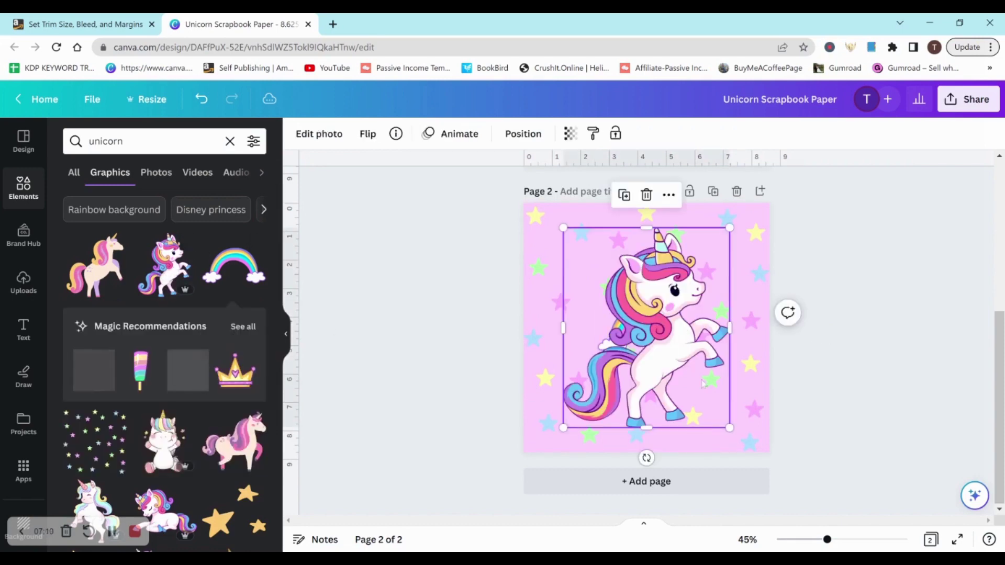
pyautogui.moveTo(690, 424); pyautogui.dragTo(690, 517)
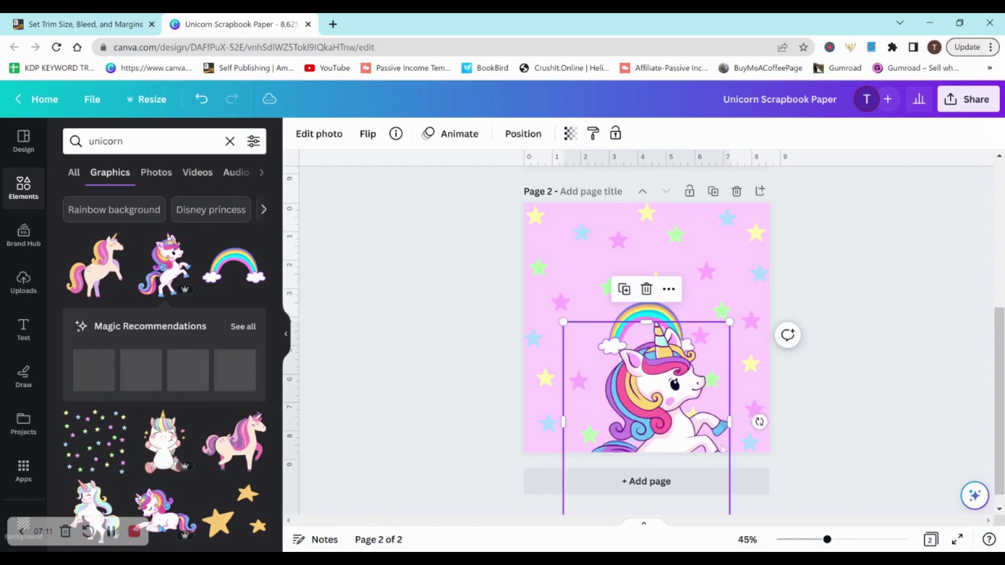
pyautogui.moveTo(563, 322); pyautogui.dragTo(597, 245)
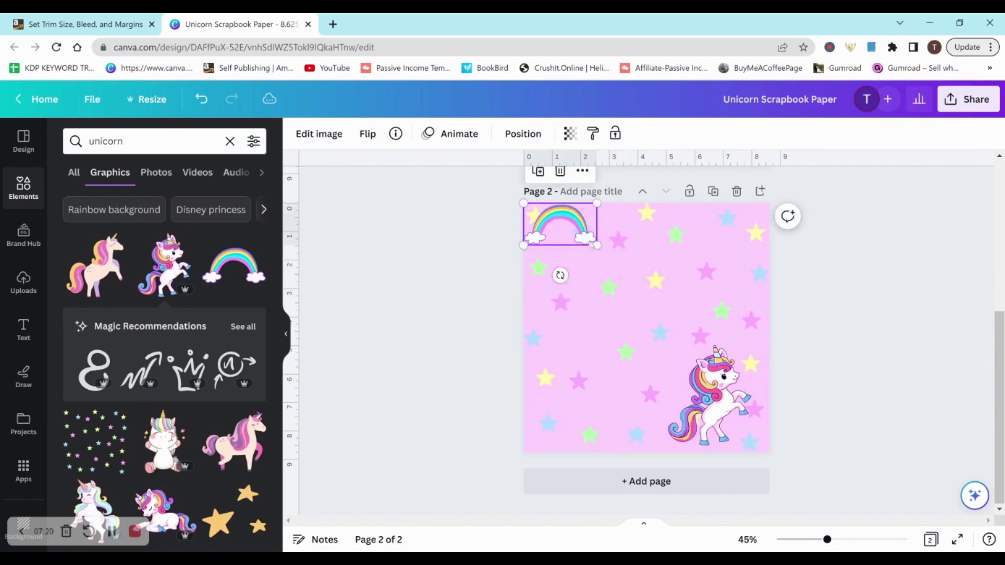
pyautogui.moveTo(561, 276); pyautogui.dragTo(581, 286)
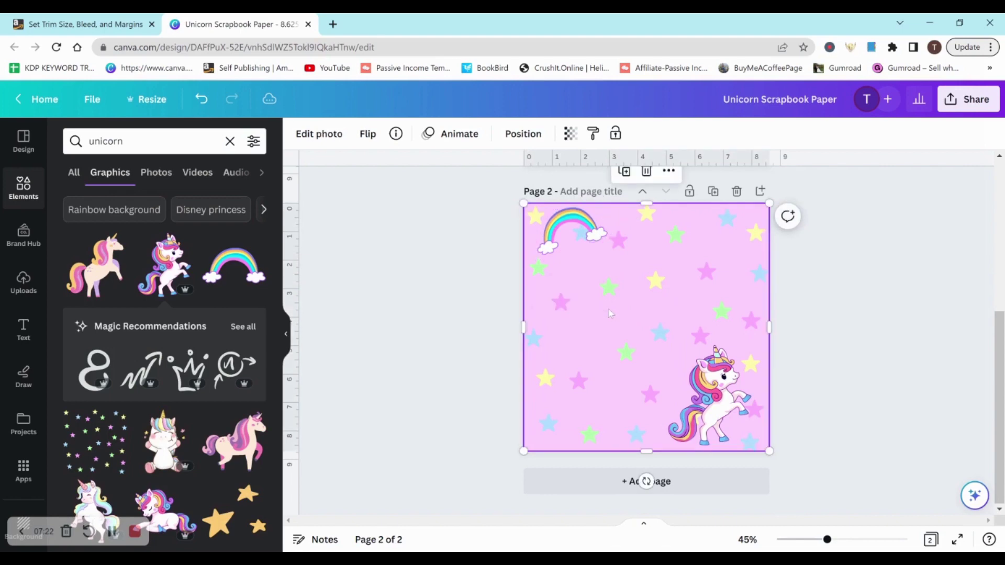
pyautogui.click(576, 222)
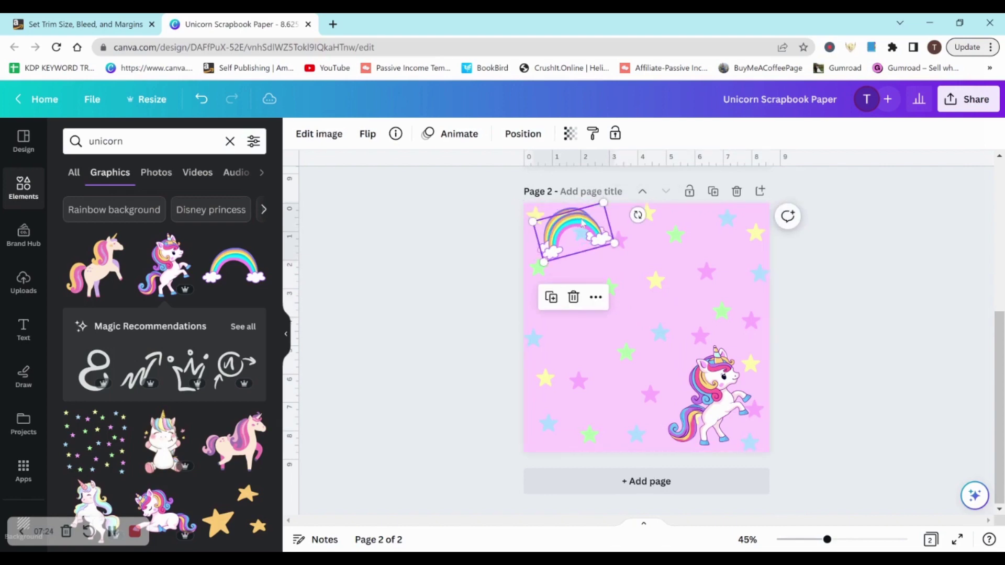
pyautogui.moveTo(582, 223); pyautogui.dragTo(621, 311)
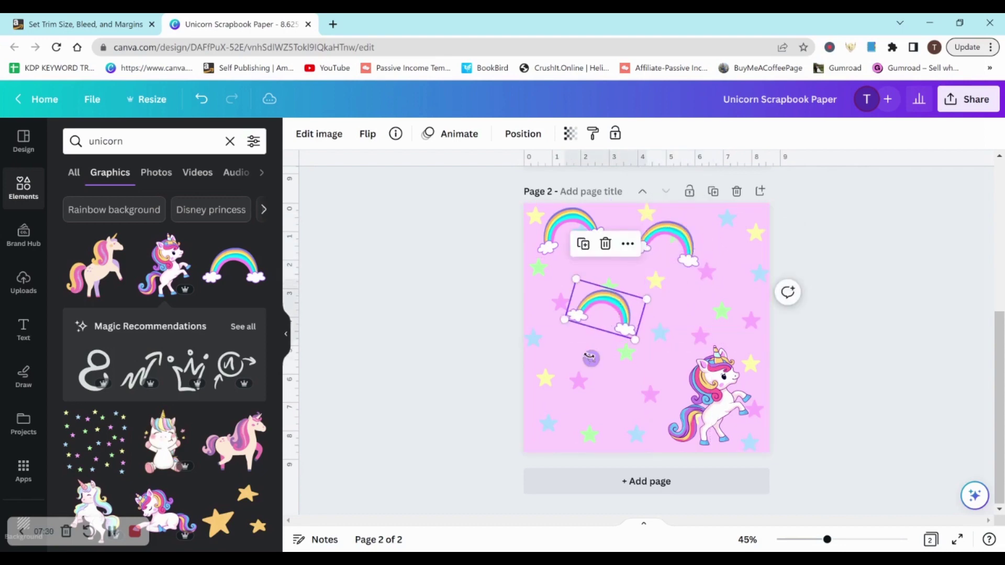
pyautogui.moveTo(591, 358); pyautogui.dragTo(704, 319)
# Shrink and duplicate the unicorn, scattering unicorns and rainbows across page 2.
pyautogui.click(749, 372)
pyautogui.moveTo(749, 373); pyautogui.dragTo(663, 360)
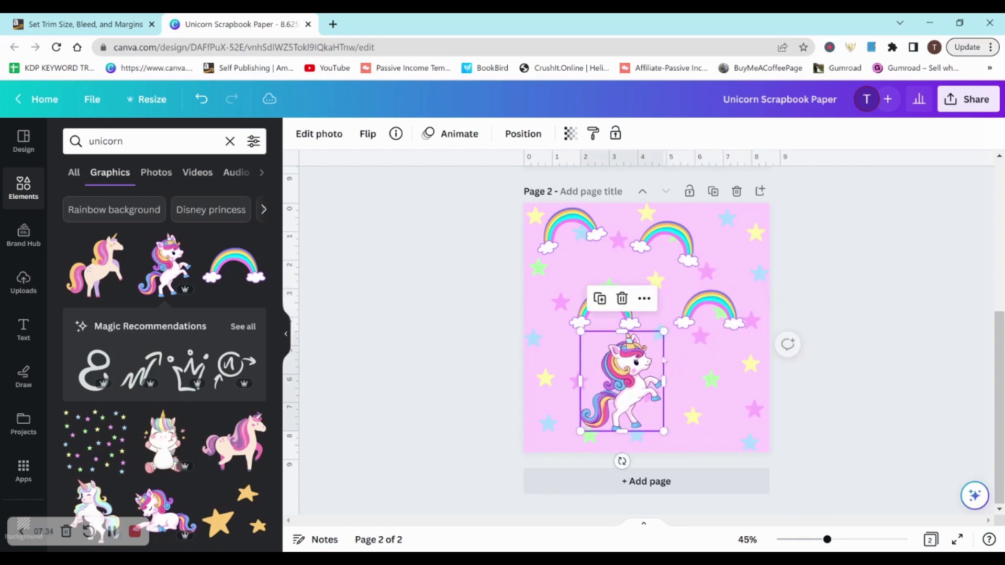
pyautogui.moveTo(707, 314); pyautogui.dragTo(540, 294)
pyautogui.click(651, 409)
pyautogui.click(583, 300)
pyautogui.hotkey('ctrl', 'd')
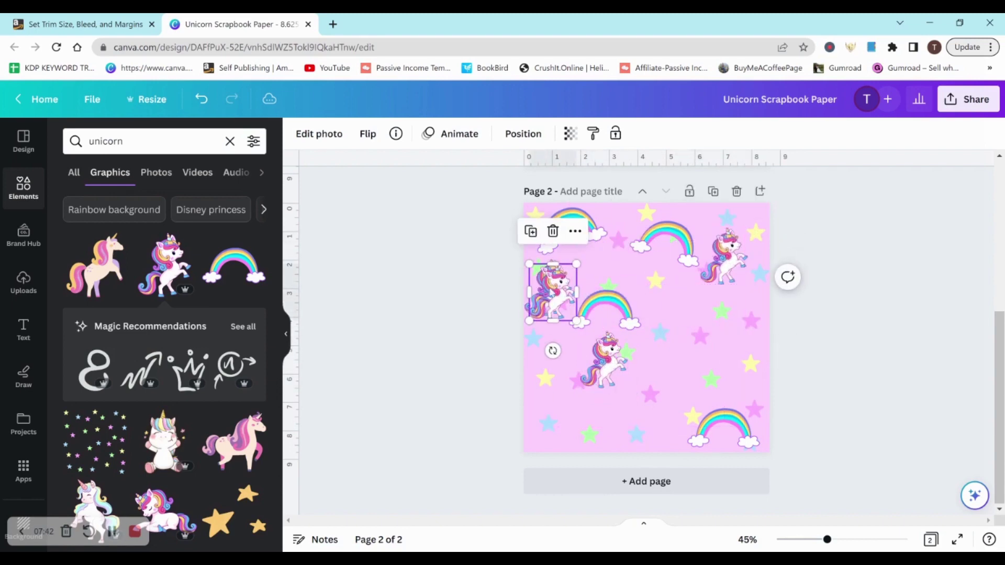
pyautogui.rightClick(669, 355)
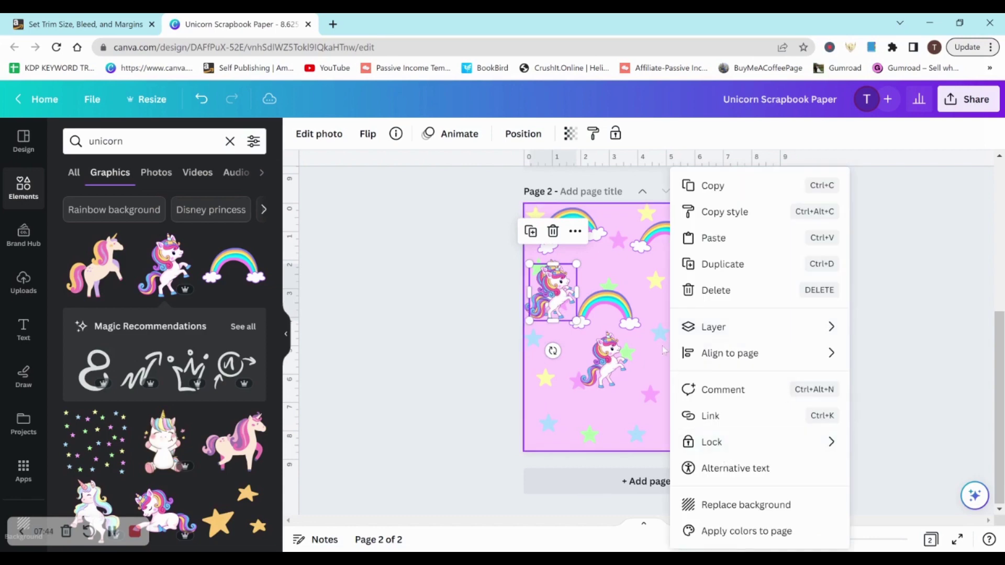
pyautogui.click(669, 355)
pyautogui.moveTo(733, 446); pyautogui.dragTo(726, 408)
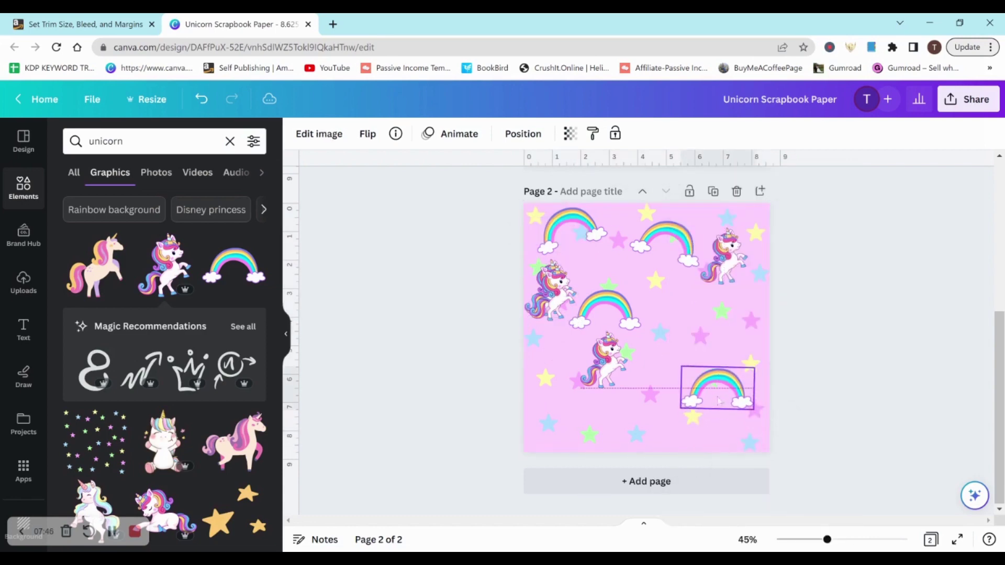
pyautogui.moveTo(549, 292); pyautogui.dragTo(692, 339)
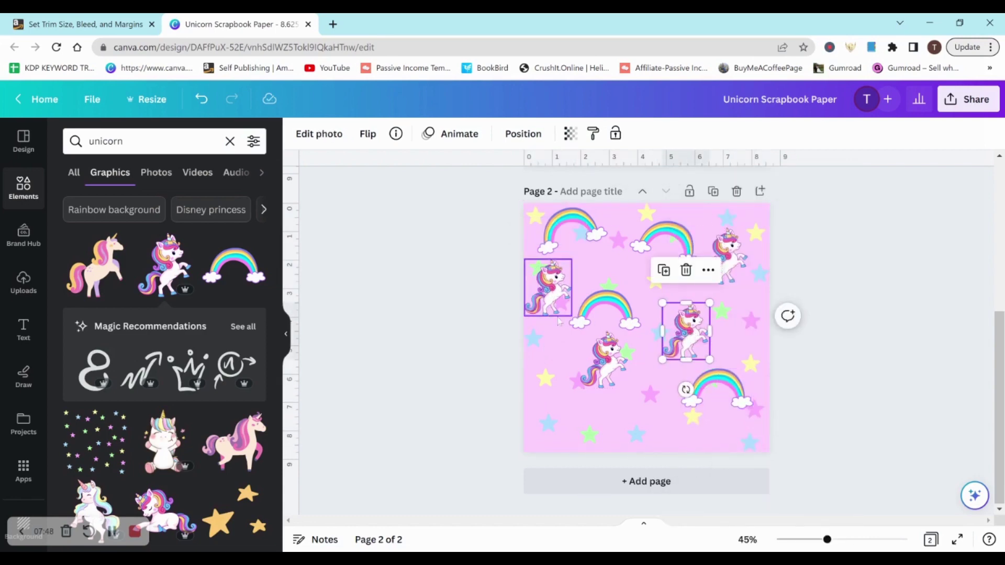
pyautogui.moveTo(696, 349); pyautogui.dragTo(645, 427)
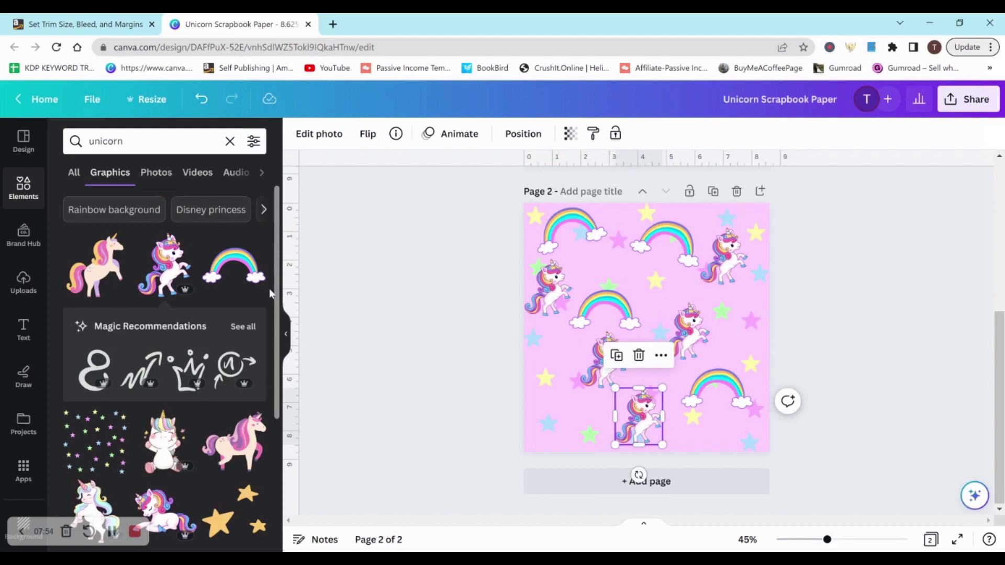
# Delete the extra sitting unicorn from page 2 and add a blank page 3.
pyautogui.click(166, 448)
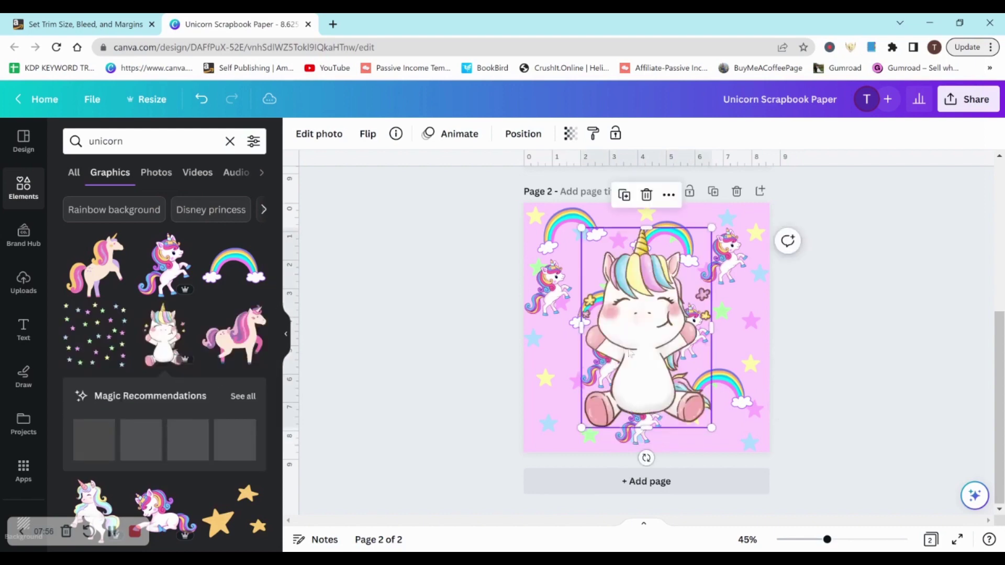
pyautogui.press('Delete')
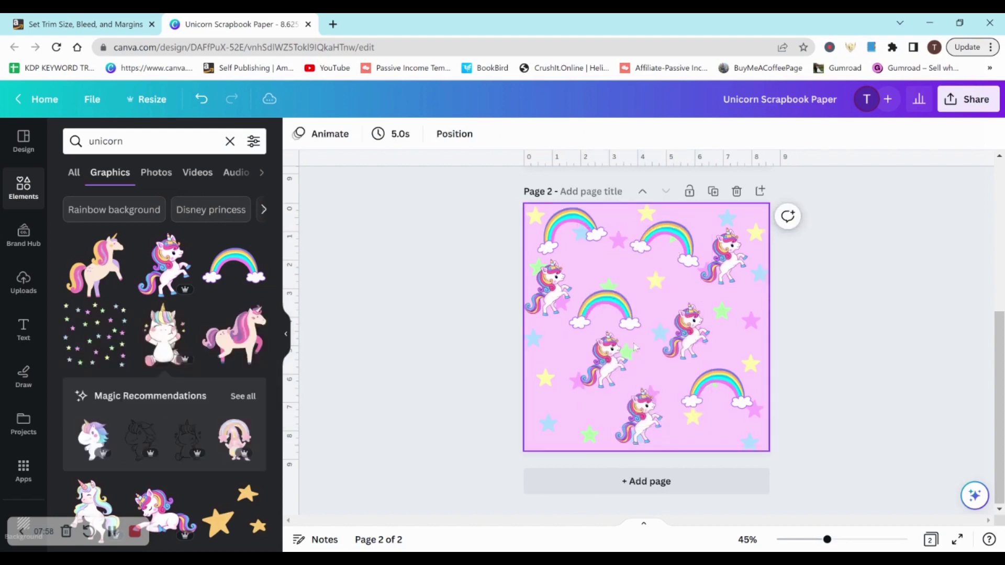
pyautogui.click(646, 482)
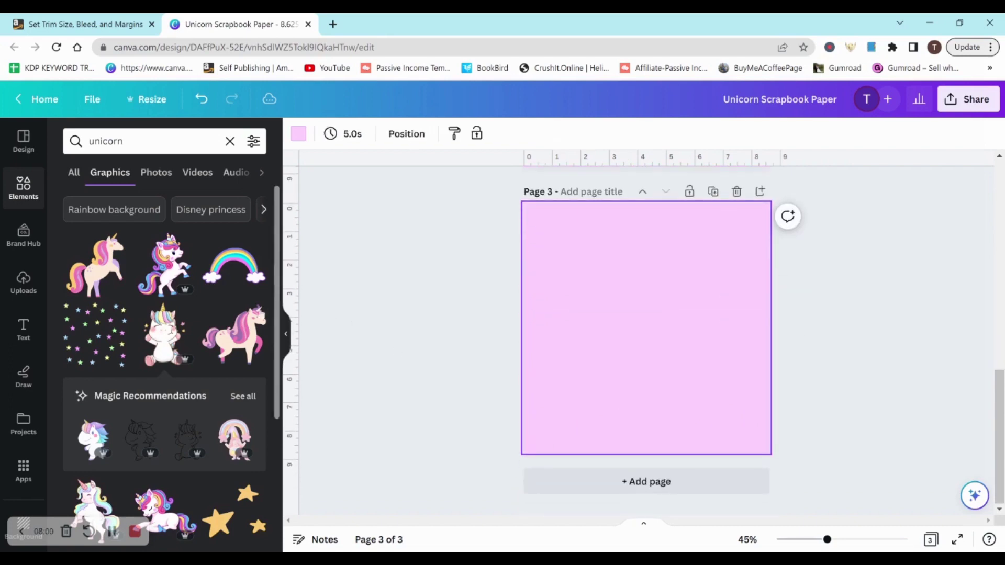
# Add a small sitting unicorn at page 3's top-left and duplicate it along the top.
pyautogui.click(186, 313)
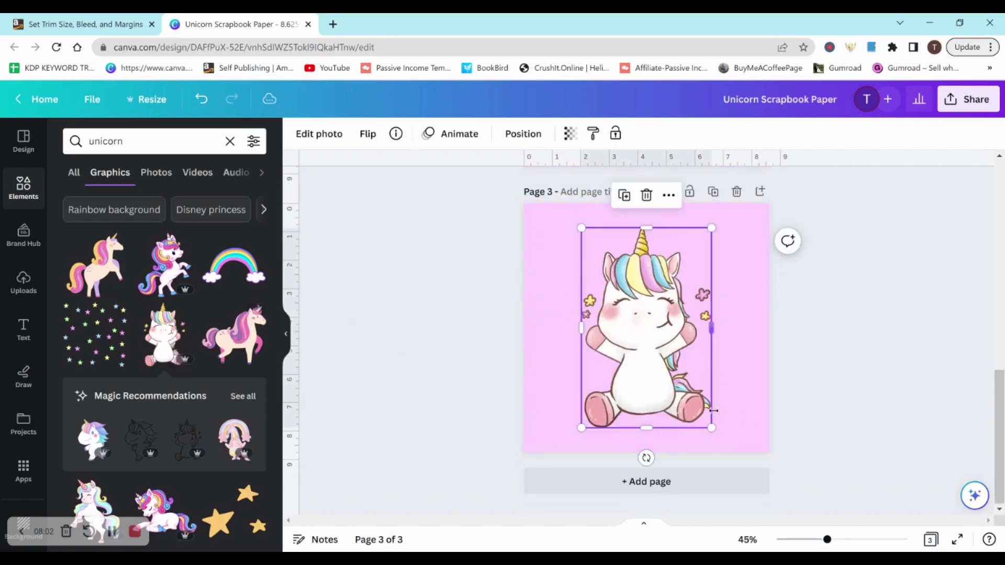
pyautogui.moveTo(712, 427); pyautogui.dragTo(623, 299)
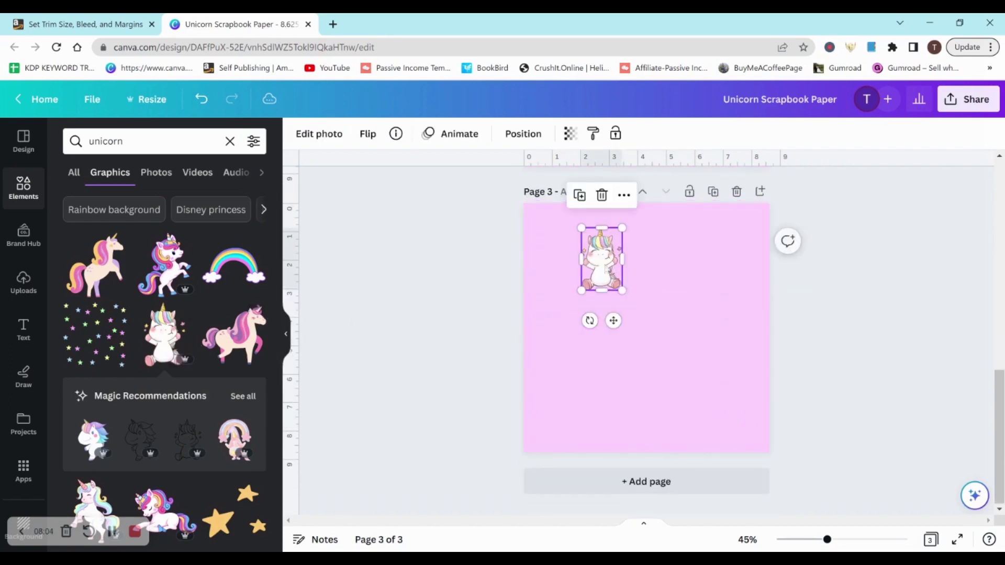
pyautogui.moveTo(594, 257); pyautogui.dragTo(637, 226)
pyautogui.hotkey('ctrl', 'd')
pyautogui.hotkey('ctrl', 'd')
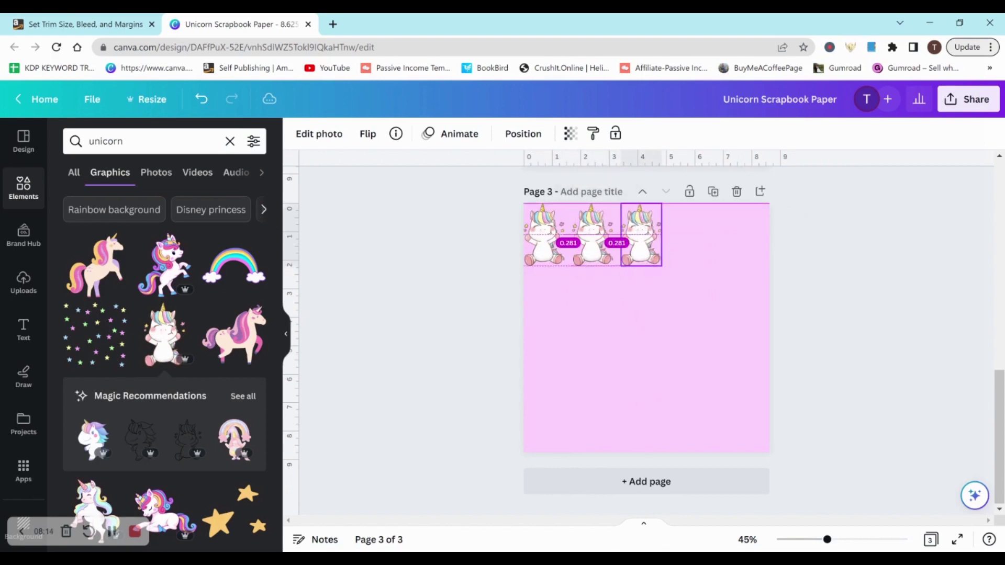
pyautogui.moveTo(637, 226); pyautogui.dragTo(701, 223)
pyautogui.hotkey('ctrl', 'd')
pyautogui.hotkey('ctrl', 'd')
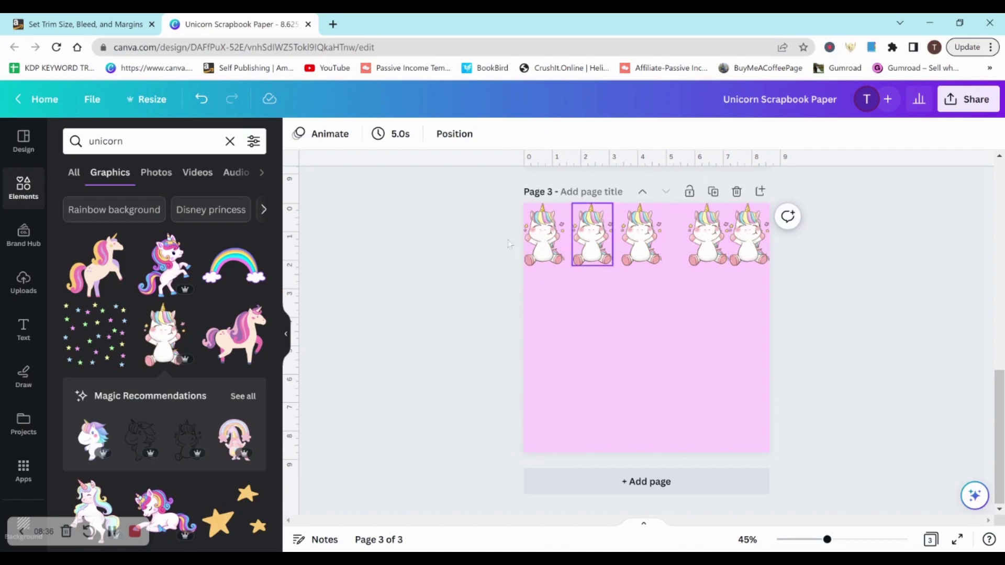
# Select the five top-row unicorns and apply Tidy up to space them evenly.
pyautogui.moveTo(794, 251); pyautogui.dragTo(534, 223)
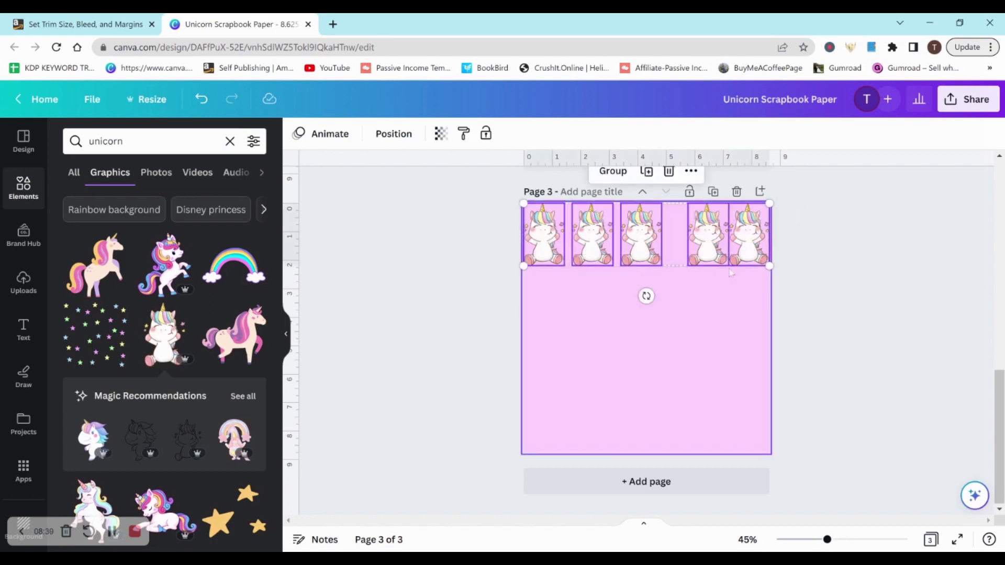
pyautogui.click(394, 137)
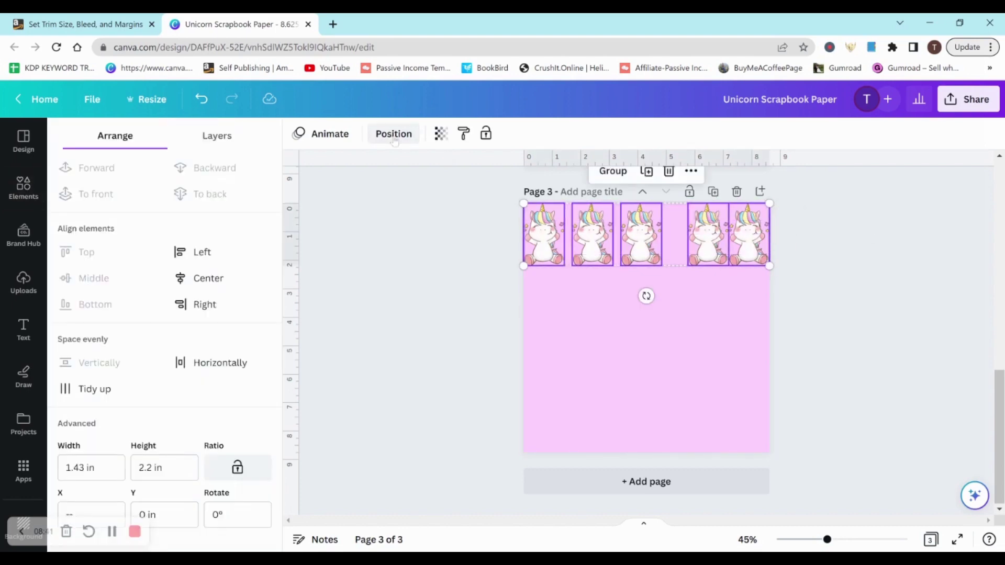
pyautogui.click(124, 395)
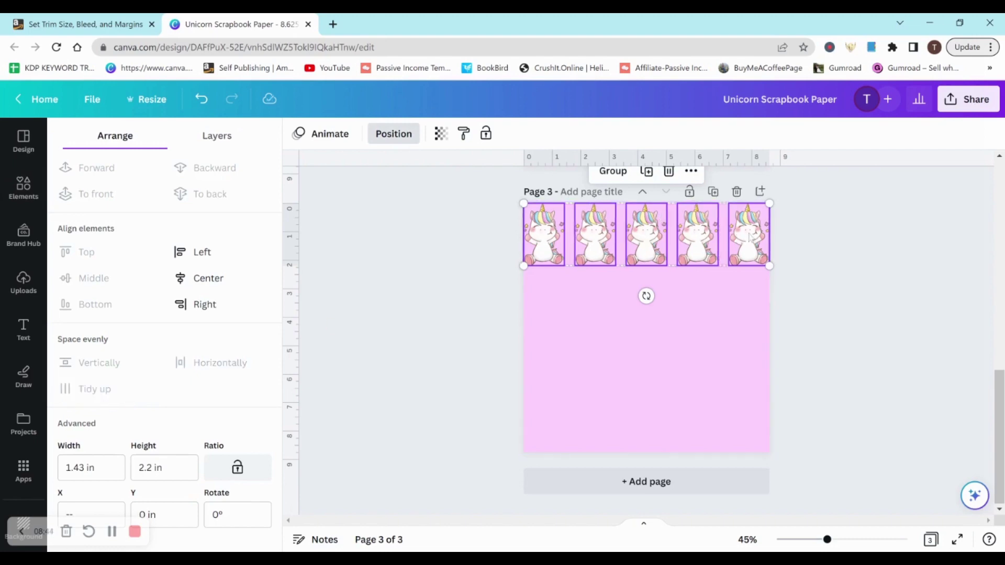
pyautogui.click(521, 255)
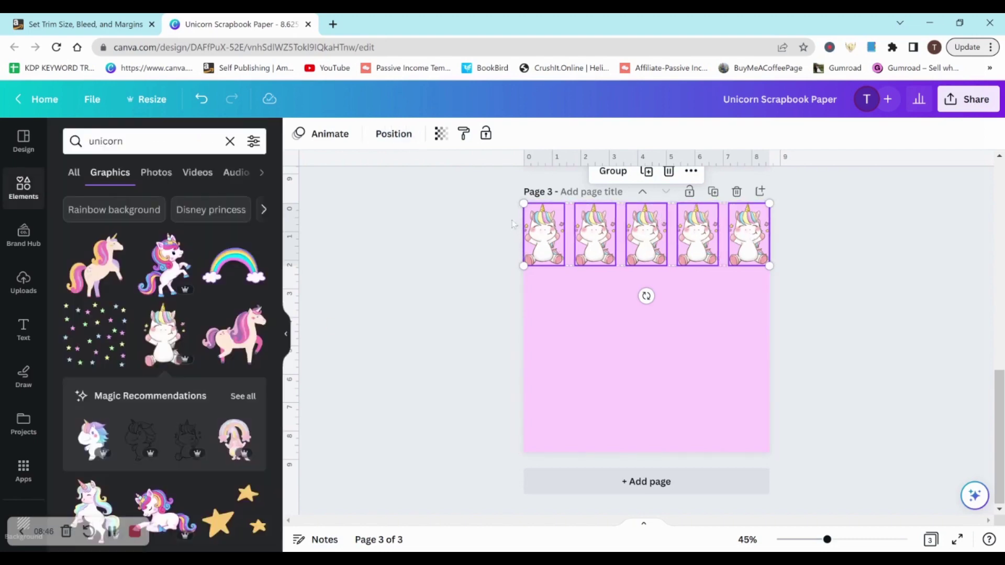
pyautogui.click(492, 238)
pyautogui.moveTo(777, 244); pyautogui.dragTo(818, 270)
pyautogui.hotkey('ctrl', 'g')
pyautogui.hotkey('shift', 'Right')
pyautogui.hotkey('shift', 'Right')
pyautogui.hotkey('shift', 'Down')
pyautogui.hotkey('shift', 'Down')
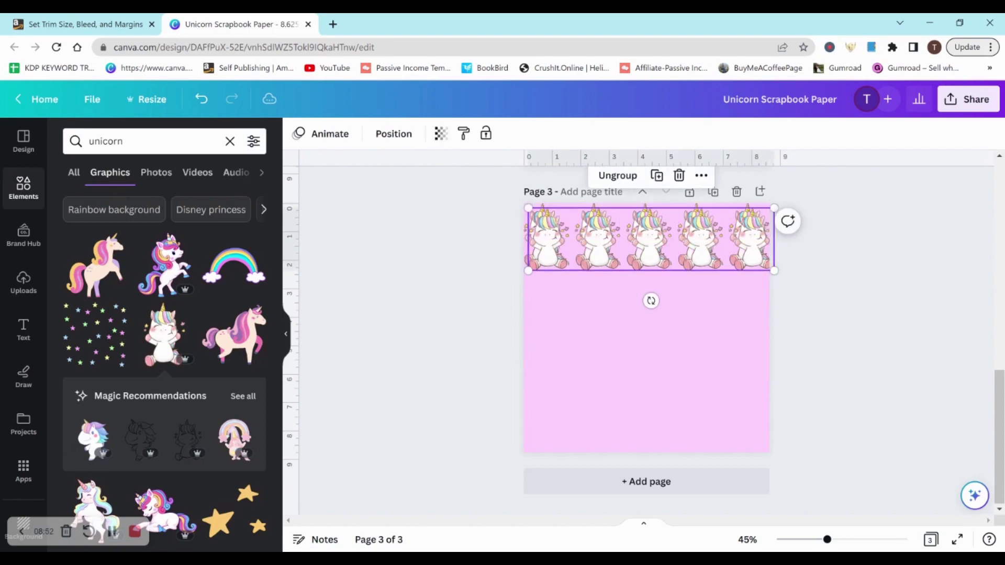
pyautogui.hotkey('ctrl', 'd')
pyautogui.moveTo(728, 253); pyautogui.dragTo(723, 311)
pyautogui.hotkey('shift', 'Right')
pyautogui.hotkey('shift', 'Right')
pyautogui.hotkey('shift', 'Right')
pyautogui.hotkey('shift', 'Right')
pyautogui.hotkey('shift', 'Right')
pyautogui.hotkey('shift', 'Right')
pyautogui.hotkey('shift', 'Right')
pyautogui.hotkey('shift', 'Right')
pyautogui.hotkey('shift', 'Right')
pyautogui.hotkey('shift', 'Right')
pyautogui.hotkey('shift', 'Right')
pyautogui.hotkey('shift', 'Right')
pyautogui.hotkey('shift', 'Right')
pyautogui.hotkey('shift', 'Right')
pyautogui.hotkey('shift', 'Right')
pyautogui.hotkey('shift', 'Right')
pyautogui.hotkey('shift', 'Left')
pyautogui.hotkey('shift', 'Left')
pyautogui.hotkey('shift', 'Left')
pyautogui.hotkey('shift', 'Left')
pyautogui.hotkey('shift', 'Left')
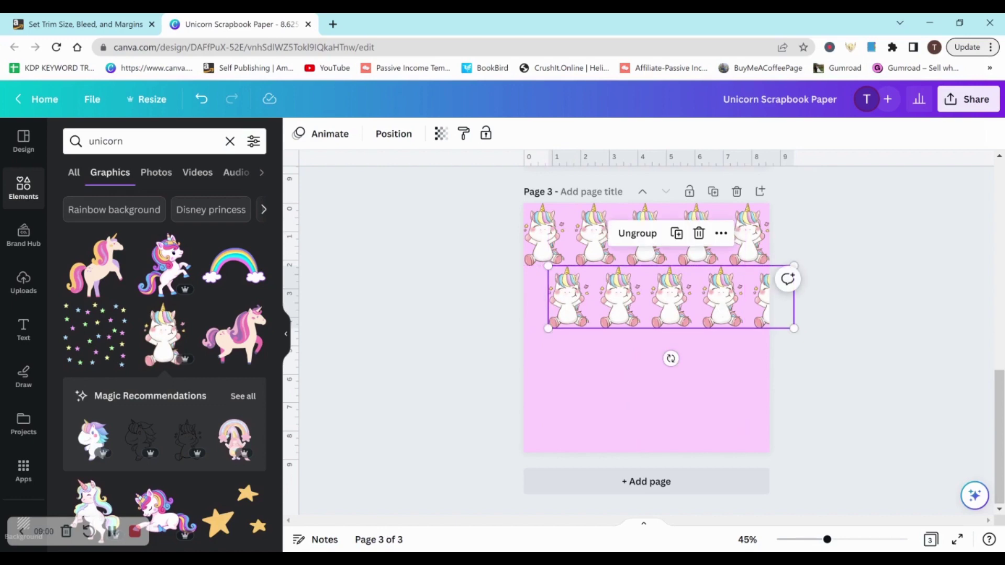
pyautogui.hotkey('ctrl', 'z')
pyautogui.hotkey('ctrl', 'z')
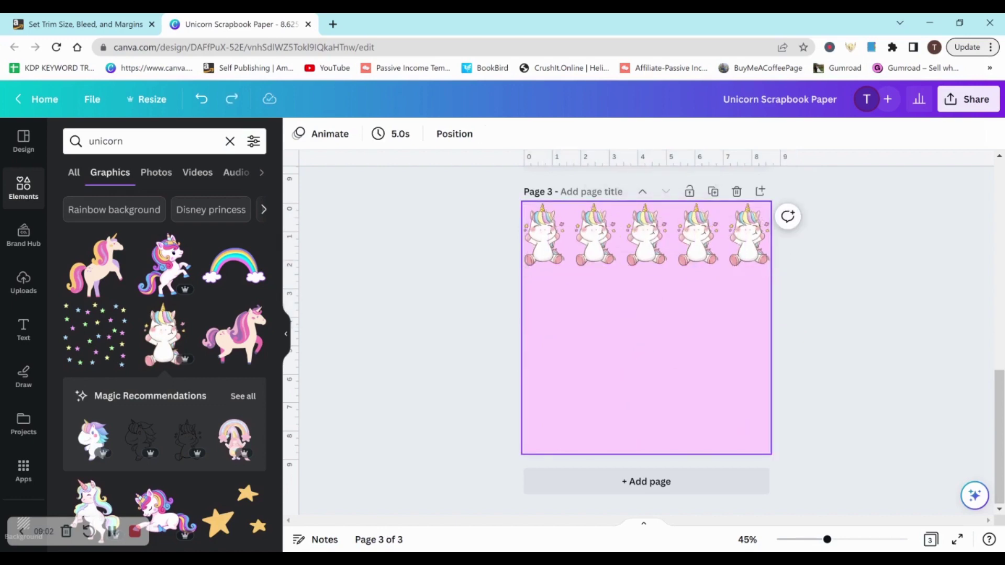
pyautogui.click(674, 245)
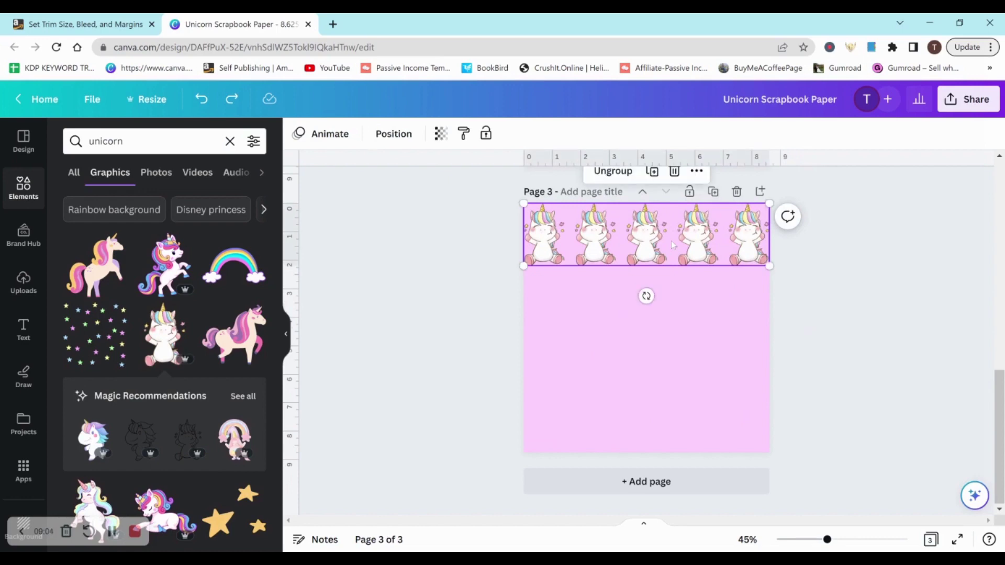
pyautogui.press('Escape')
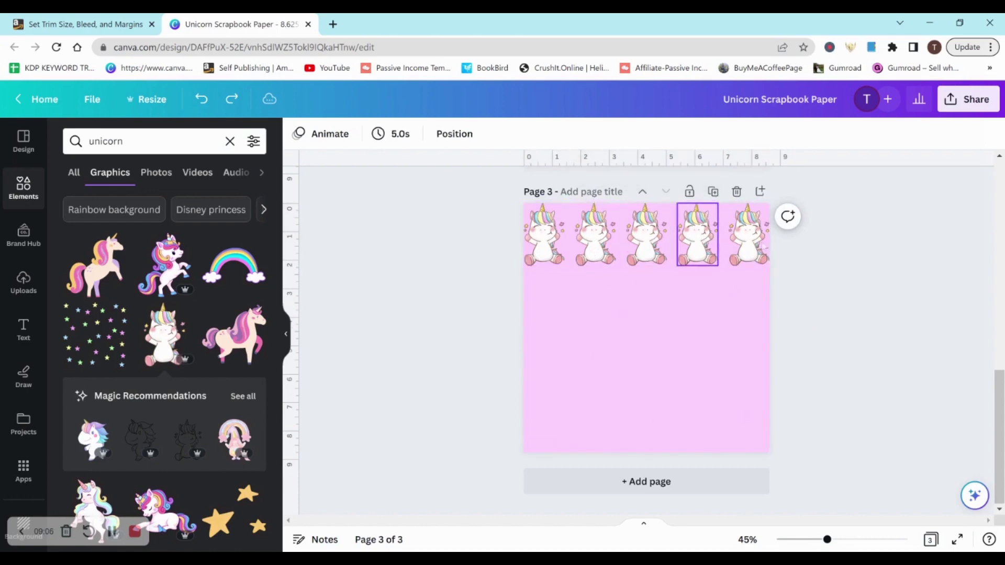
# Shift the unicorn row past the left edge and add a sixth unicorn off the right edge.
pyautogui.moveTo(830, 252); pyautogui.dragTo(521, 249)
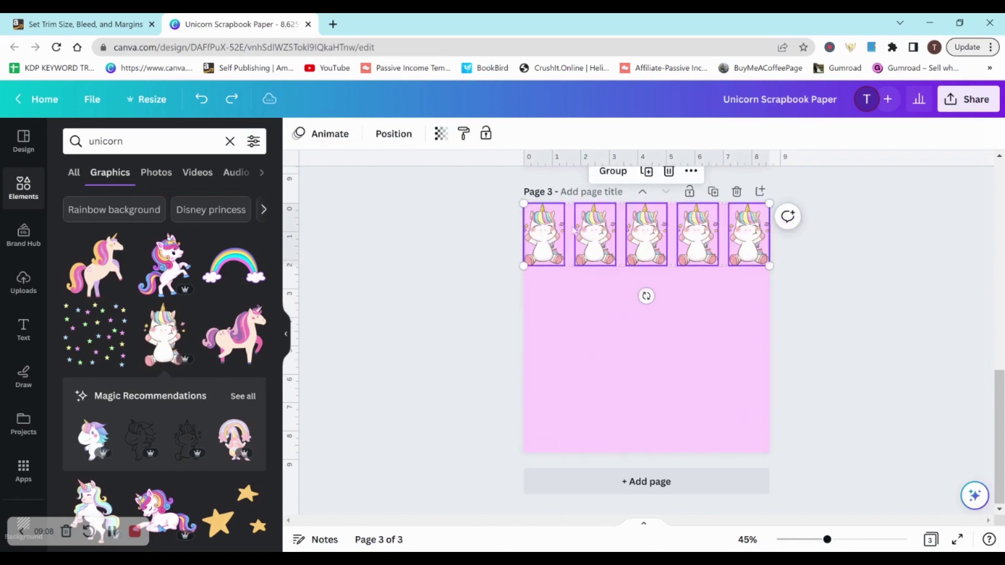
pyautogui.moveTo(590, 236); pyautogui.dragTo(566, 237)
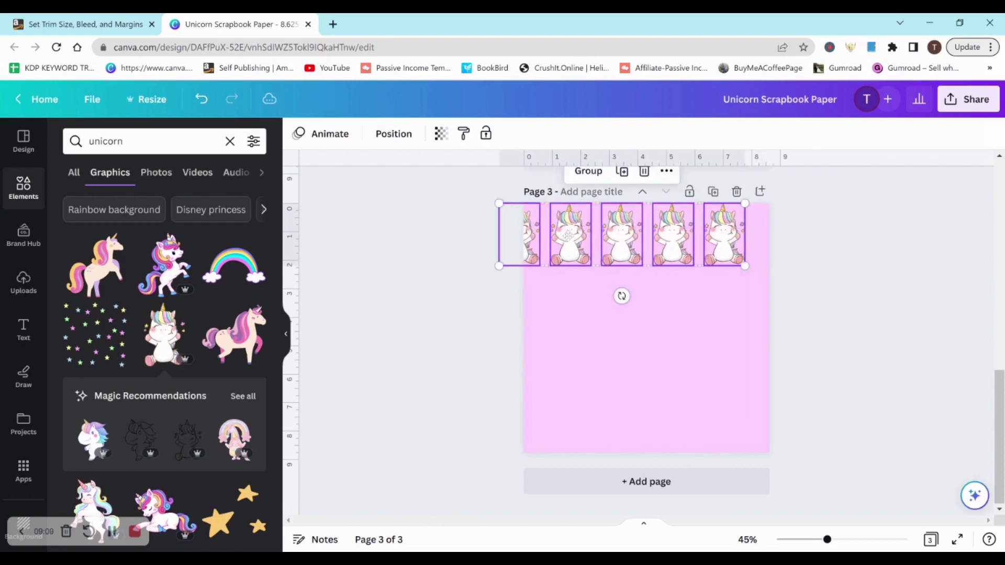
pyautogui.click(595, 275)
pyautogui.click(570, 241)
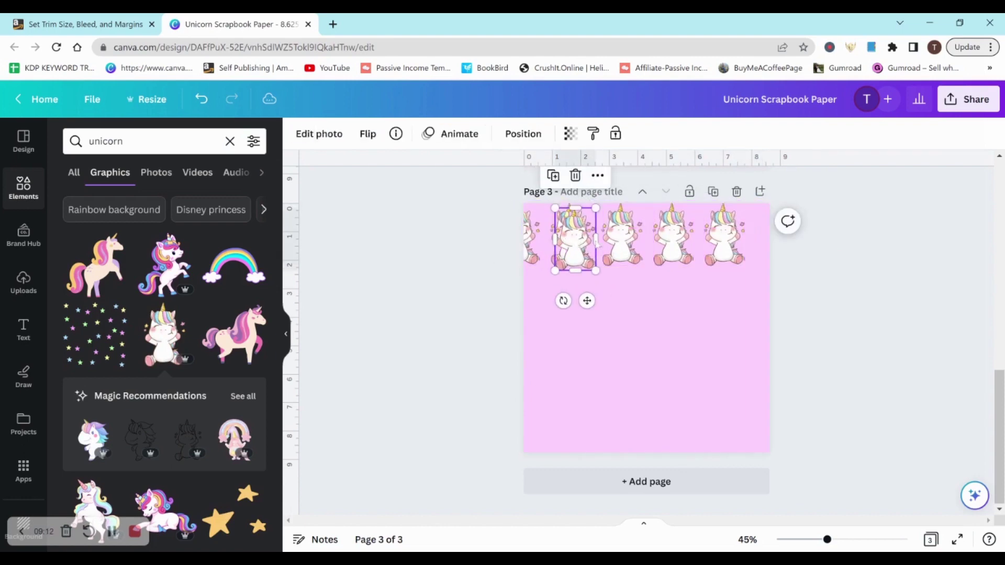
pyautogui.click(725, 235)
pyautogui.hotkey('ctrl', 'd')
pyautogui.moveTo(743, 237); pyautogui.dragTo(776, 232)
# Group the six unicorns and duplicate the row into four rows down page 3.
pyautogui.moveTo(838, 251); pyautogui.dragTo(478, 232)
pyautogui.hotkey('ctrl', 'g')
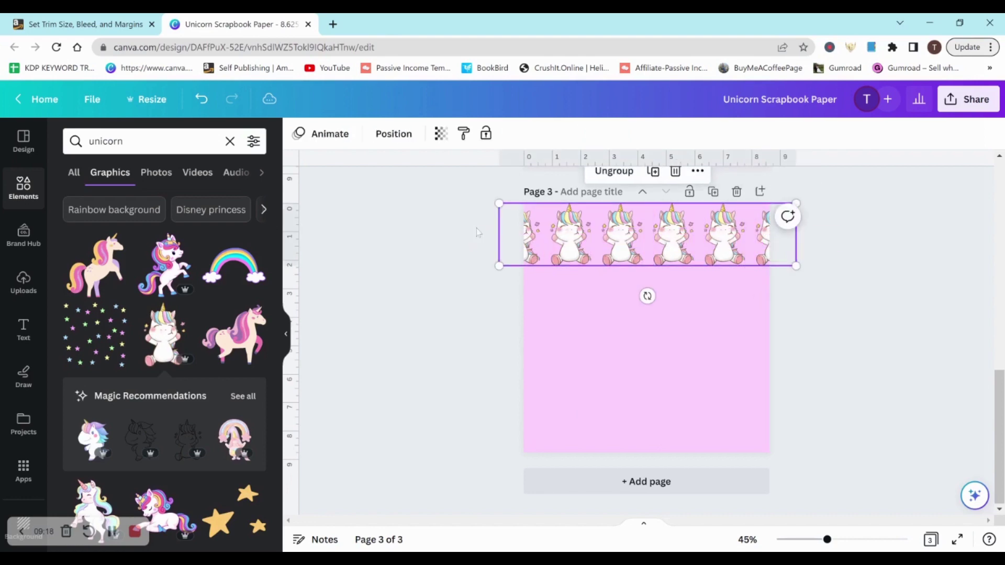
pyautogui.hotkey('ctrl', 'd')
pyautogui.moveTo(565, 243); pyautogui.dragTo(579, 372)
pyautogui.hotkey('ctrl', 'd')
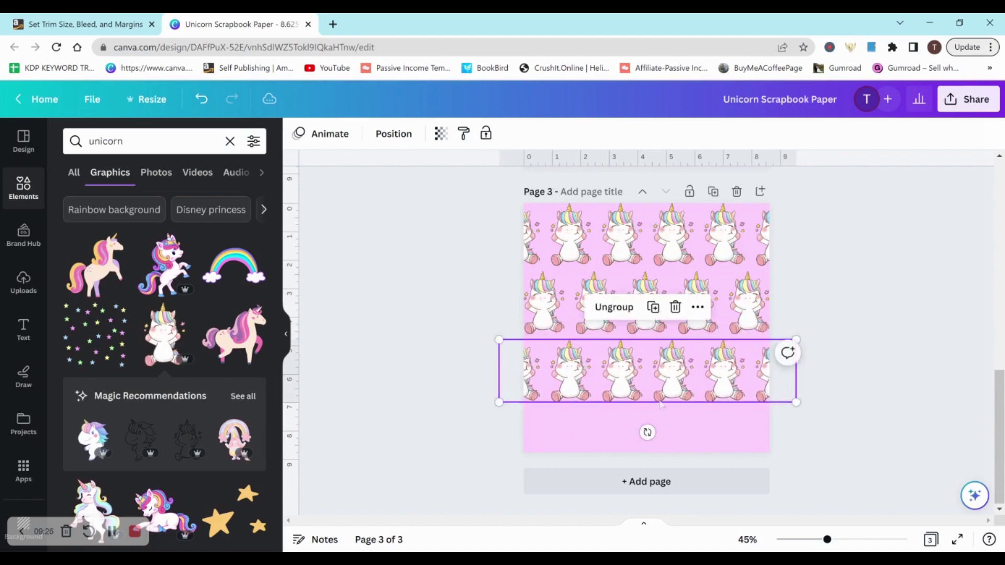
pyautogui.click(806, 420)
pyautogui.click(750, 400)
pyautogui.hotkey('ctrl', 'd')
pyautogui.moveTo(750, 401); pyautogui.dragTo(725, 436)
pyautogui.press('Escape')
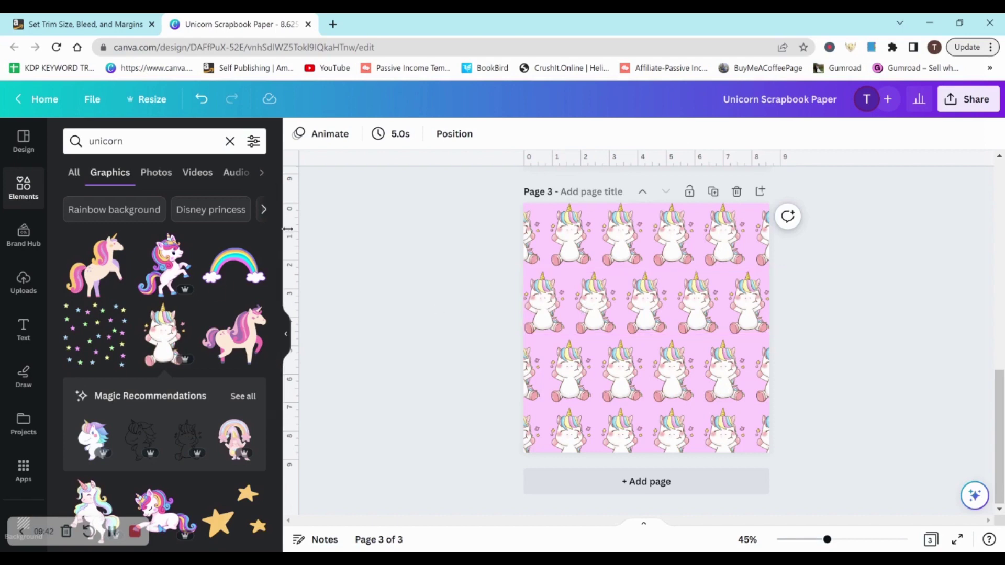
pyautogui.scroll(-3, 262, 304)
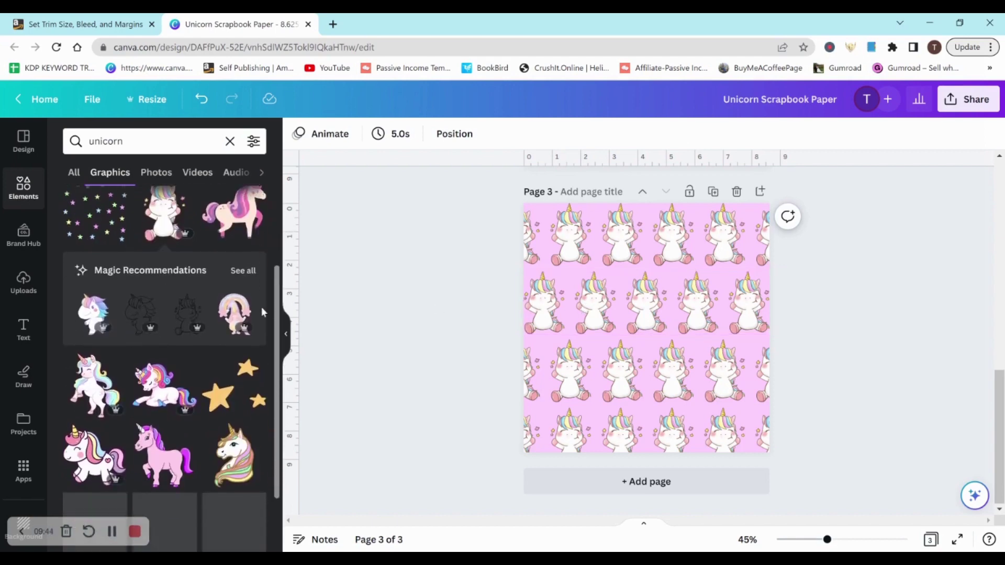
pyautogui.scroll(-6, 249, 381)
# Search 'sparkles background' and stretch a white sparkle graphic over all of page 3.
pyautogui.scroll(8, 249, 381)
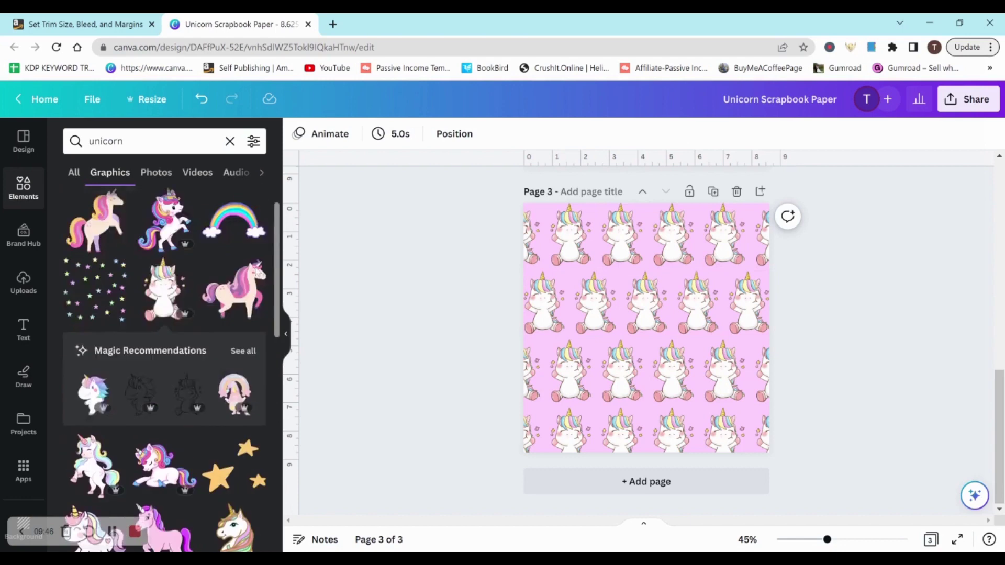
pyautogui.scroll(1, 236, 314)
pyautogui.click(231, 141)
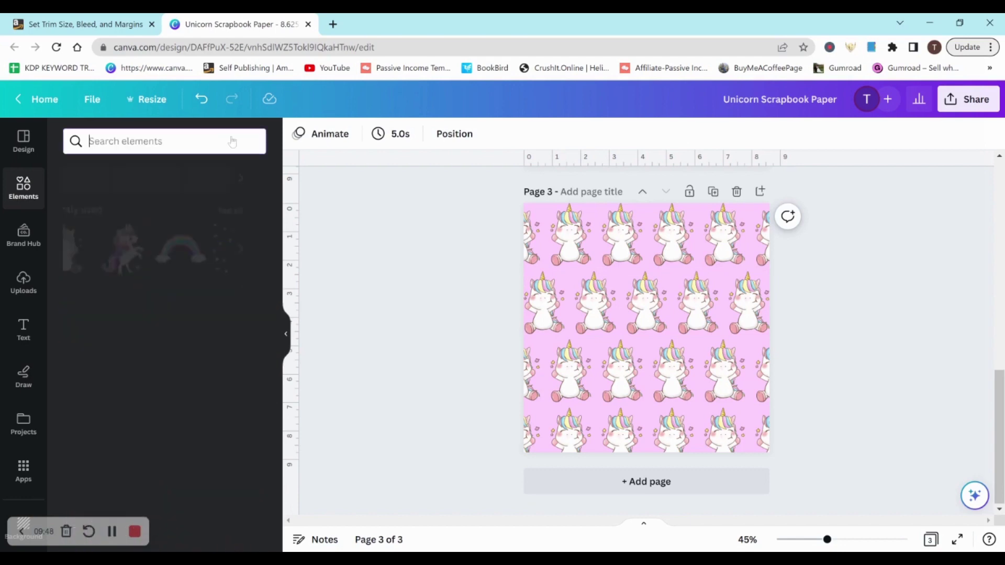
pyautogui.write('sparkles background')
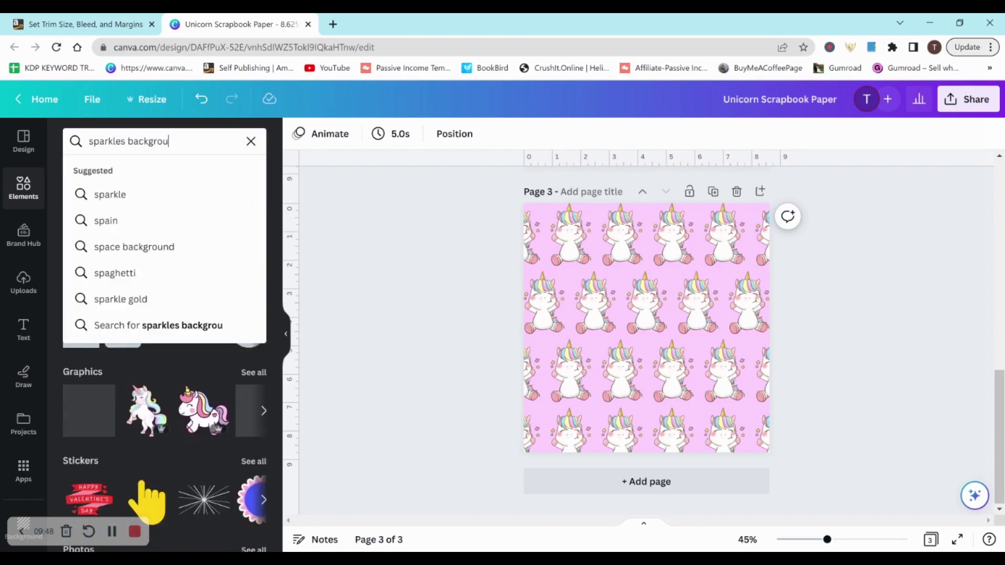
pyautogui.press('Return')
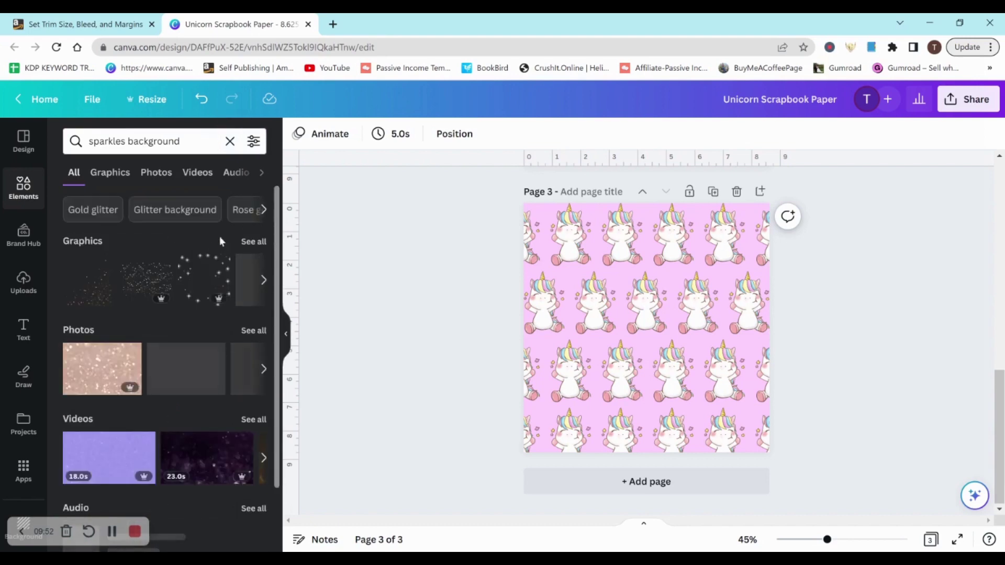
pyautogui.click(207, 275)
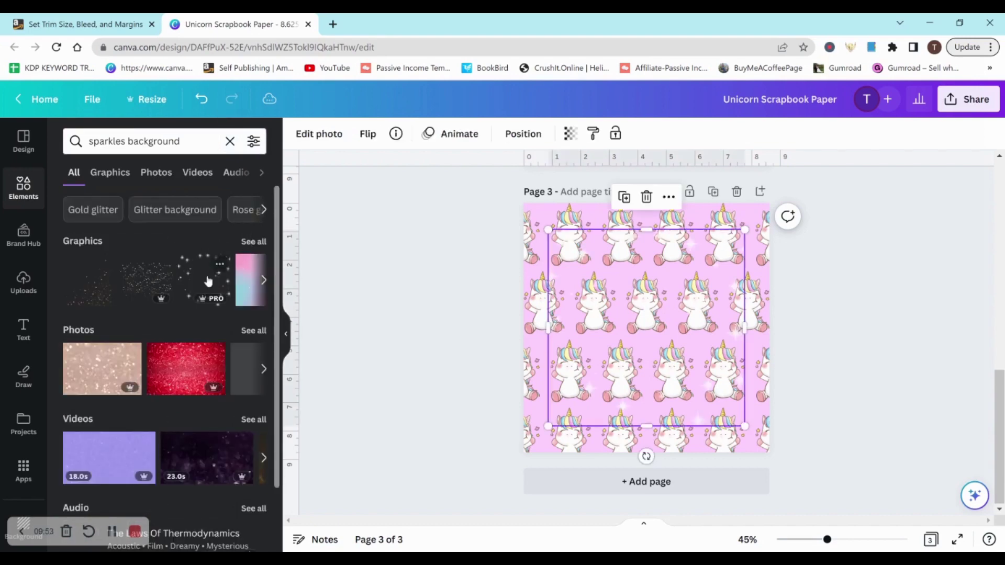
pyautogui.moveTo(671, 286); pyautogui.dragTo(651, 273)
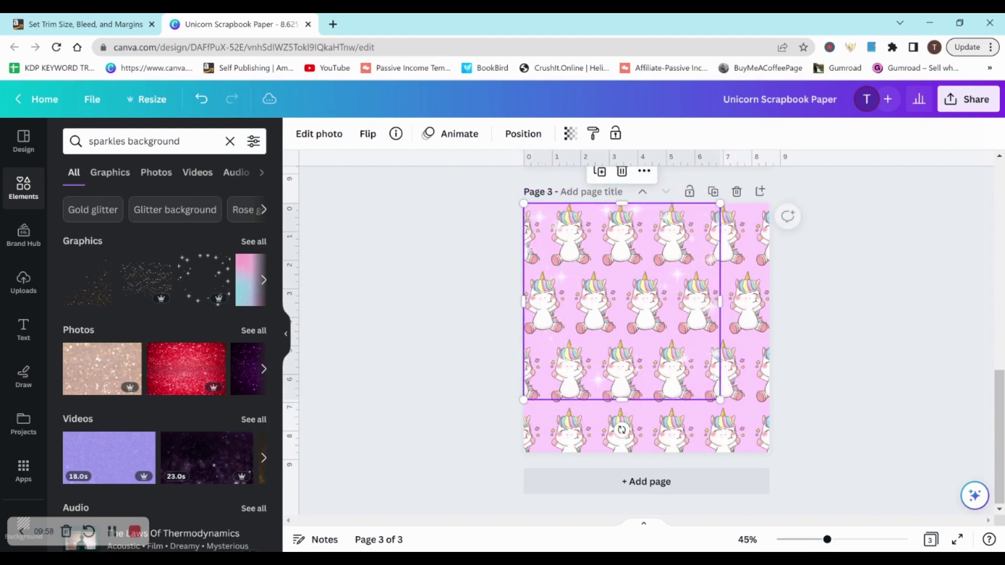
pyautogui.moveTo(720, 400); pyautogui.dragTo(767, 457)
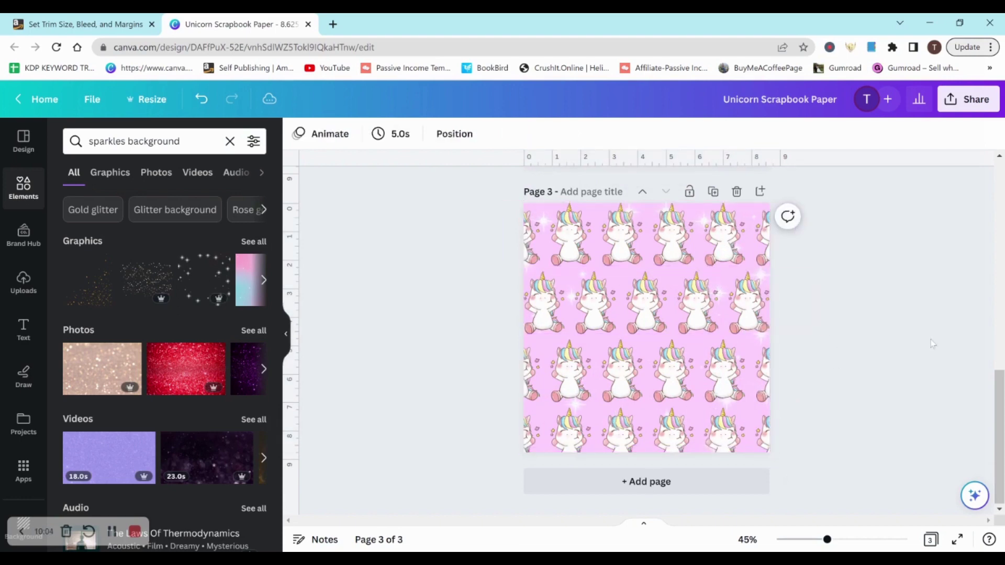
pyautogui.click(252, 242)
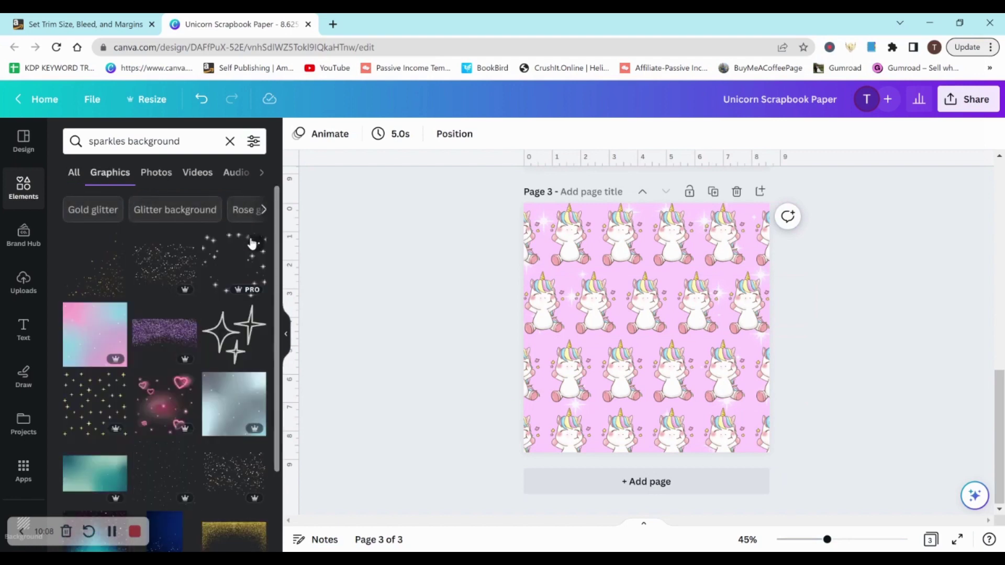
# Add a sparkle-dots glitter graphic from the glitter Graphics results to page 3's top edge.
pyautogui.click(191, 209)
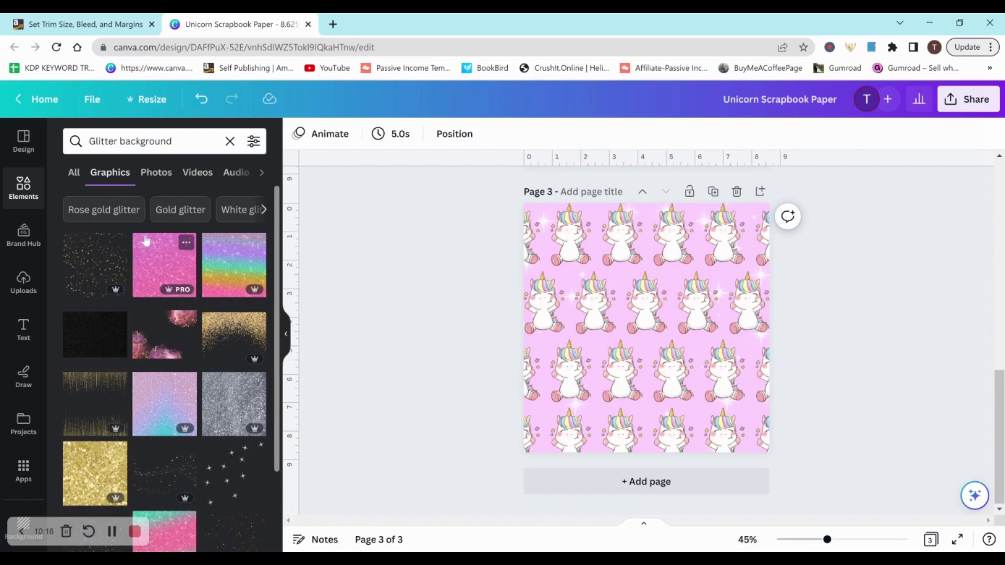
pyautogui.click(92, 259)
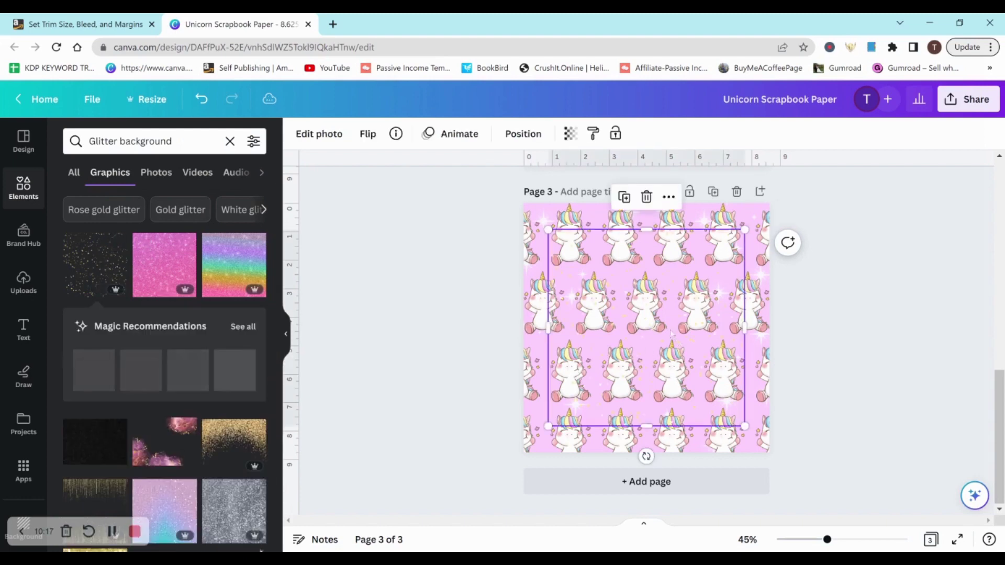
pyautogui.moveTo(670, 332); pyautogui.dragTo(643, 313)
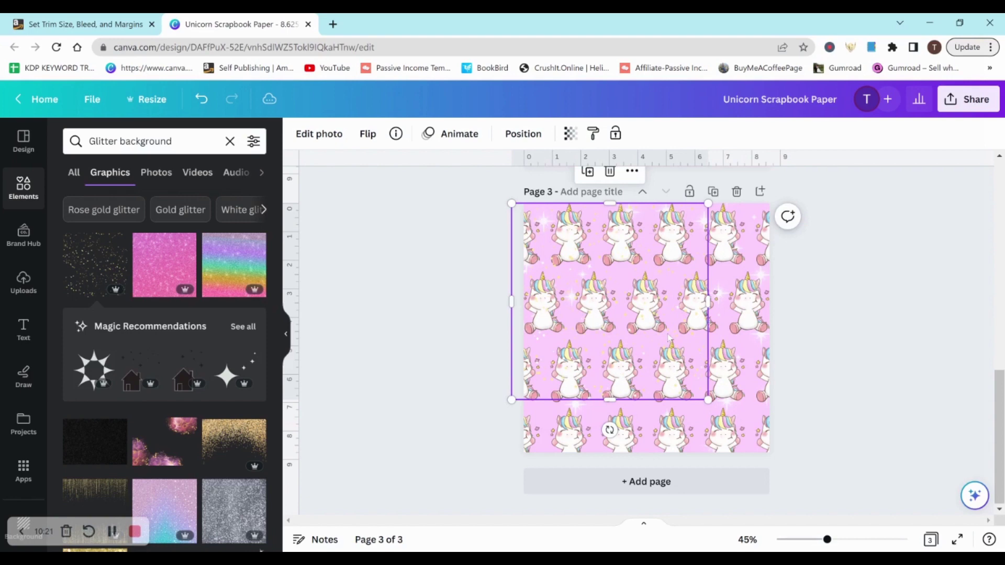
# Try the pink glitter as page 3's background, then undo it and remove it.
pyautogui.click(166, 261)
pyautogui.rightClick(579, 265)
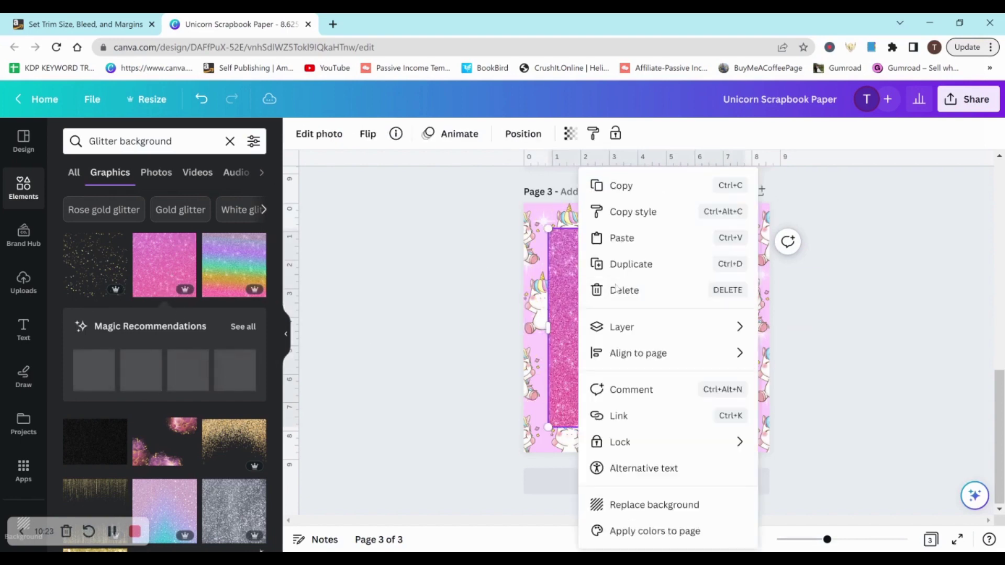
pyautogui.click(611, 506)
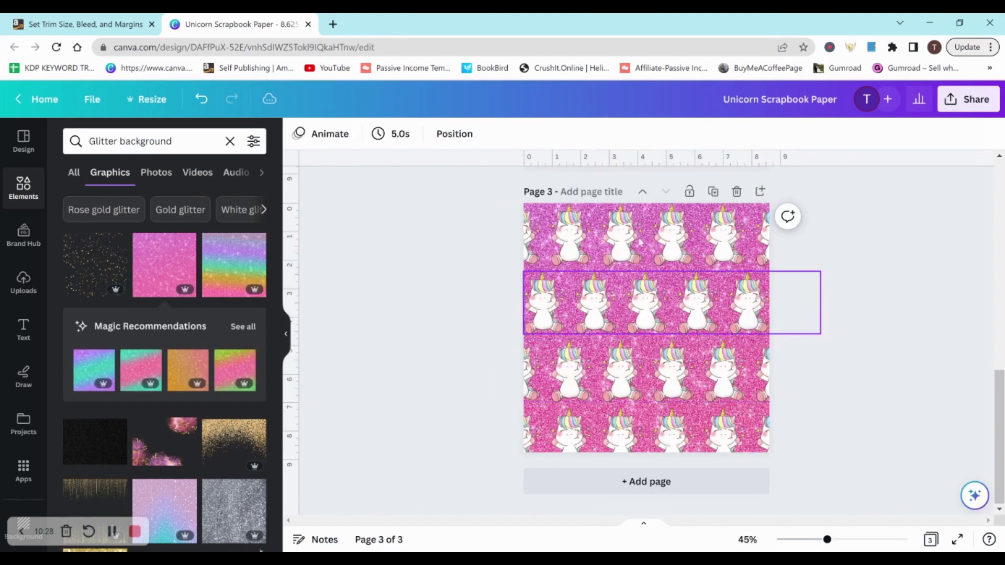
pyautogui.hotkey('ctrl', 'z')
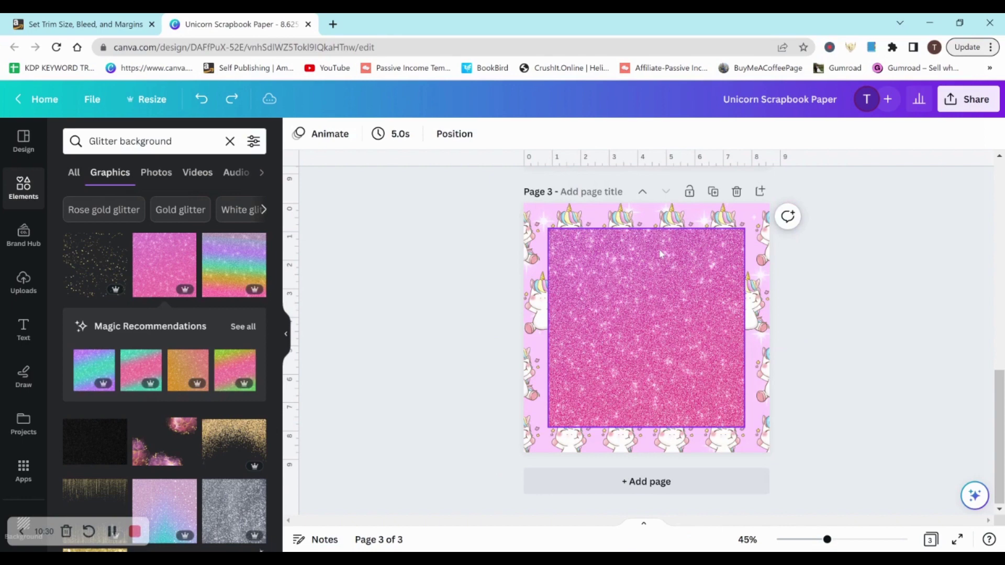
pyautogui.hotkey('ctrl', 'z')
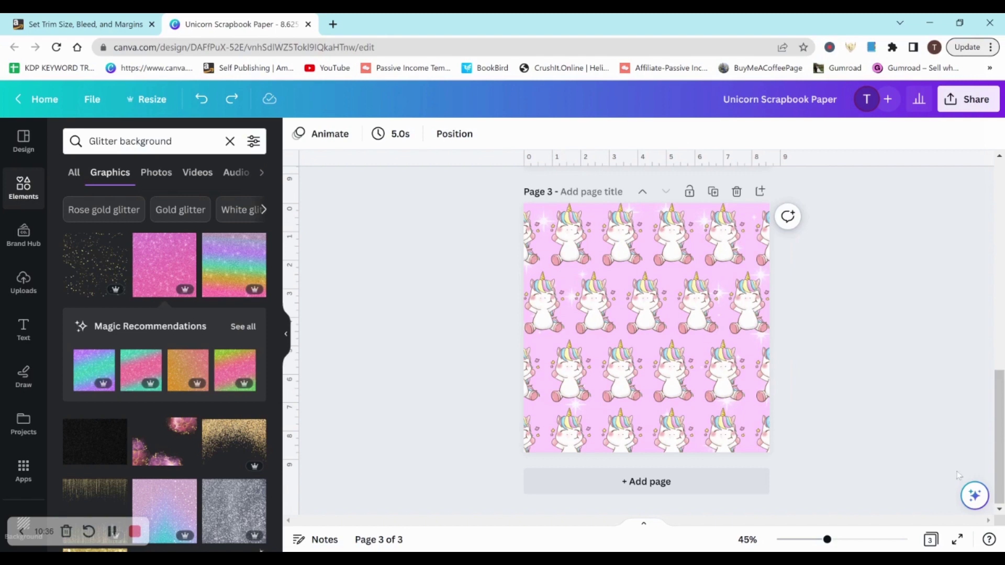
pyautogui.click(930, 540)
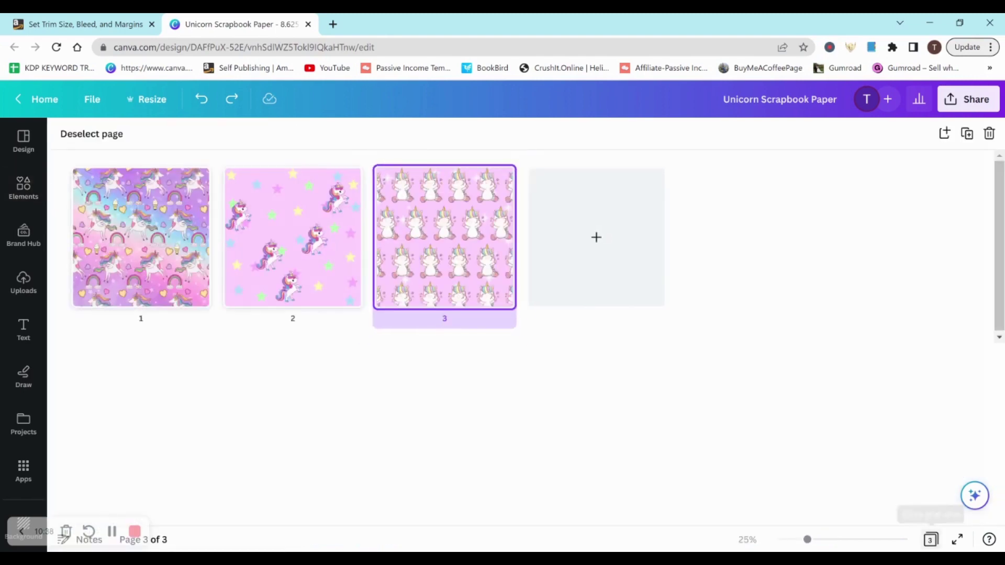
pyautogui.click(931, 540)
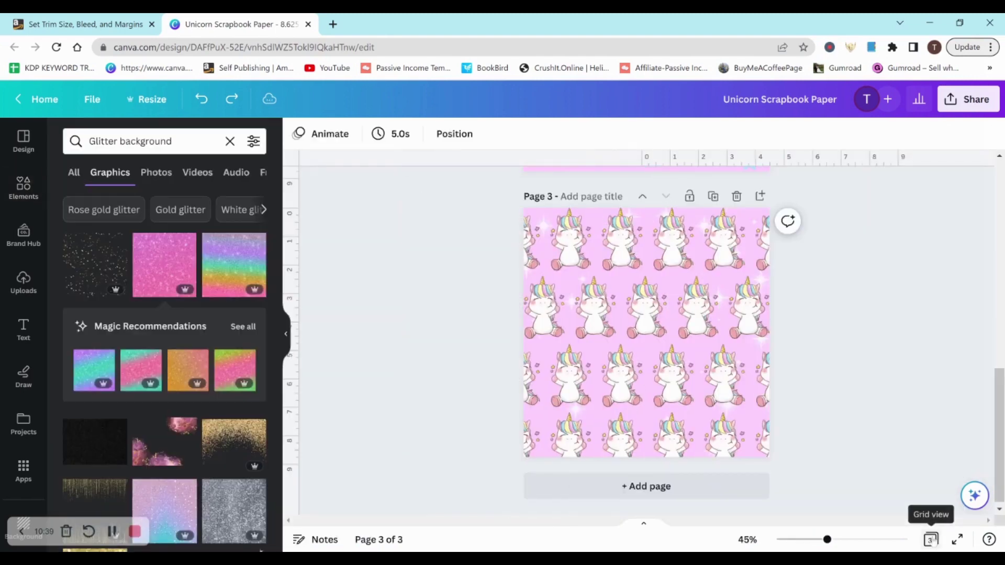
pyautogui.click(931, 540)
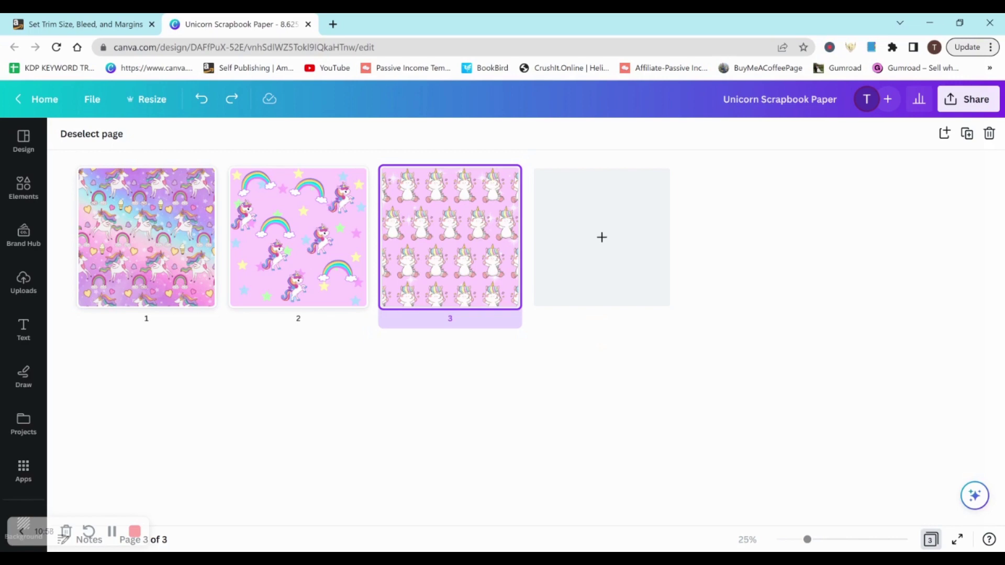
# Add page 4 and set the rainbow glitter graphic as its full background.
pyautogui.click(931, 540)
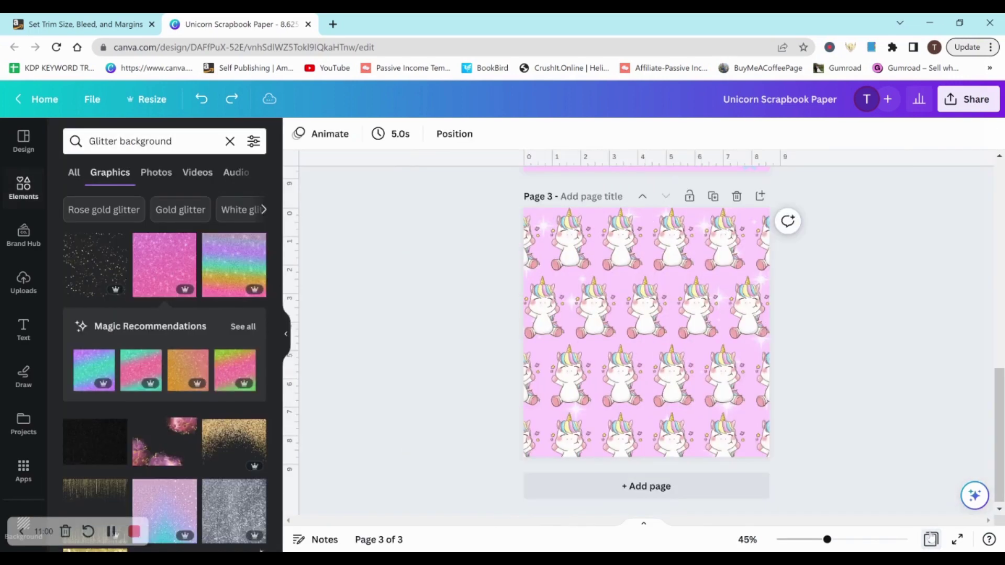
pyautogui.click(689, 485)
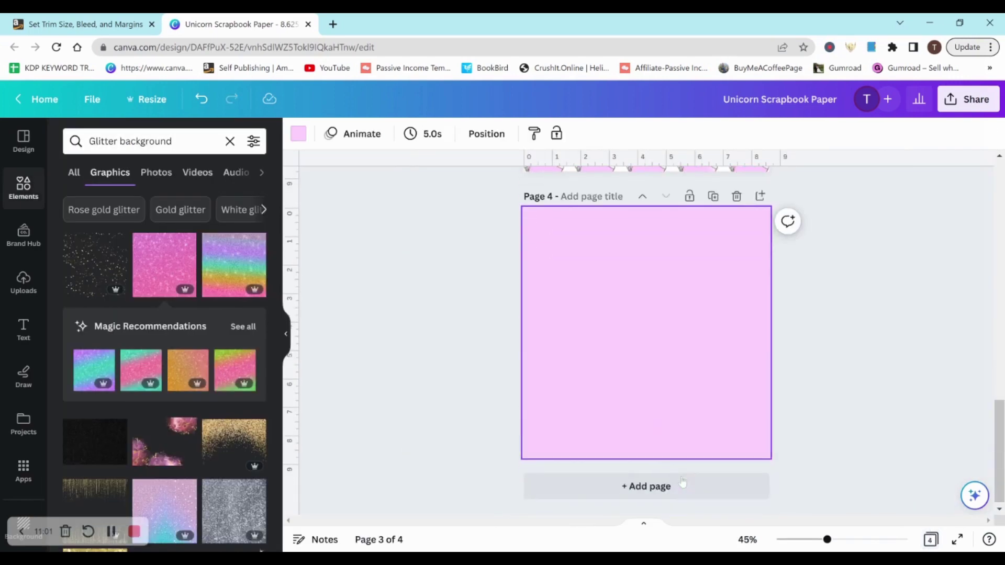
pyautogui.click(242, 264)
pyautogui.rightClick(595, 347)
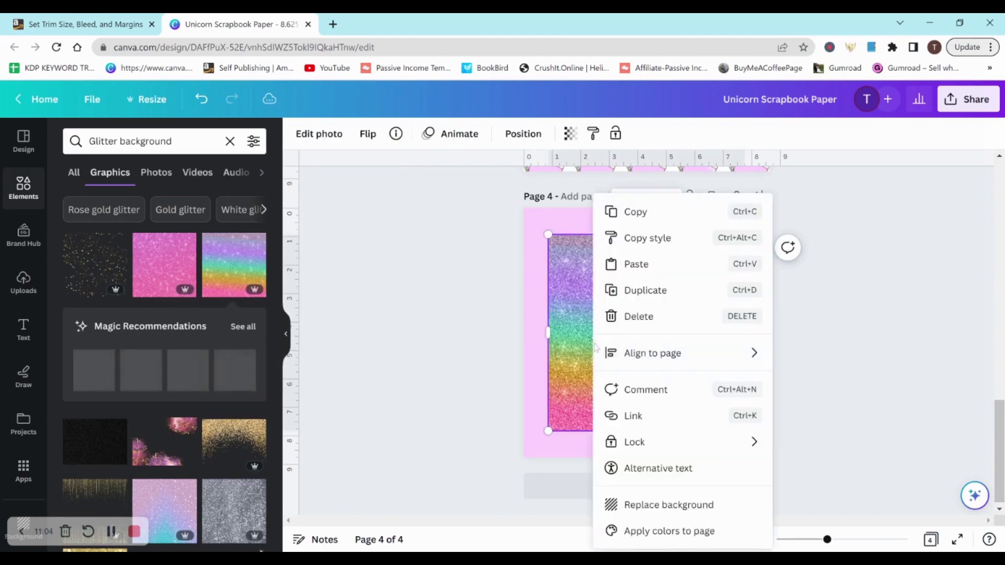
pyautogui.click(631, 504)
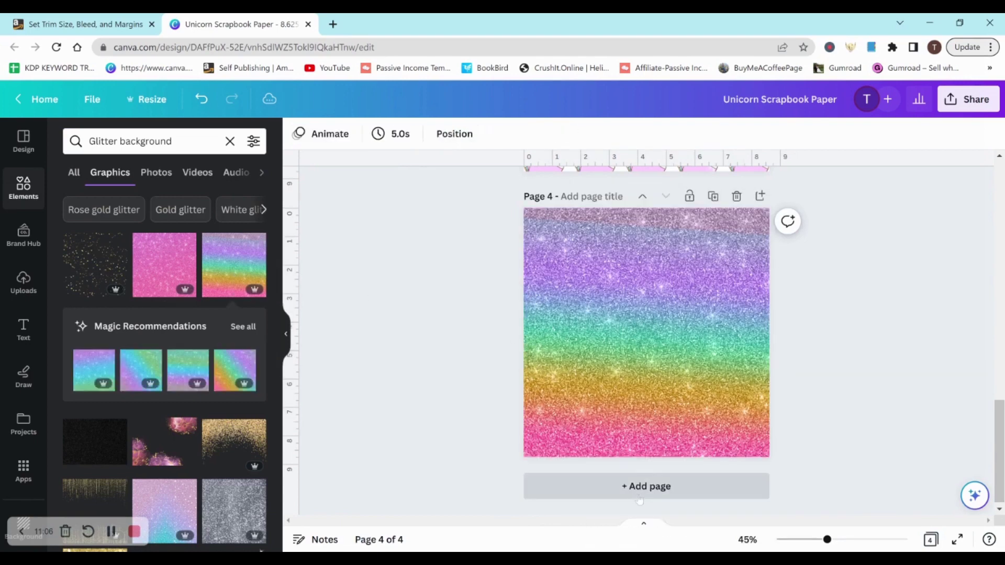
# Add page 5, trial a glitter background on it, then delete it to leave plain pink.
pyautogui.click(687, 487)
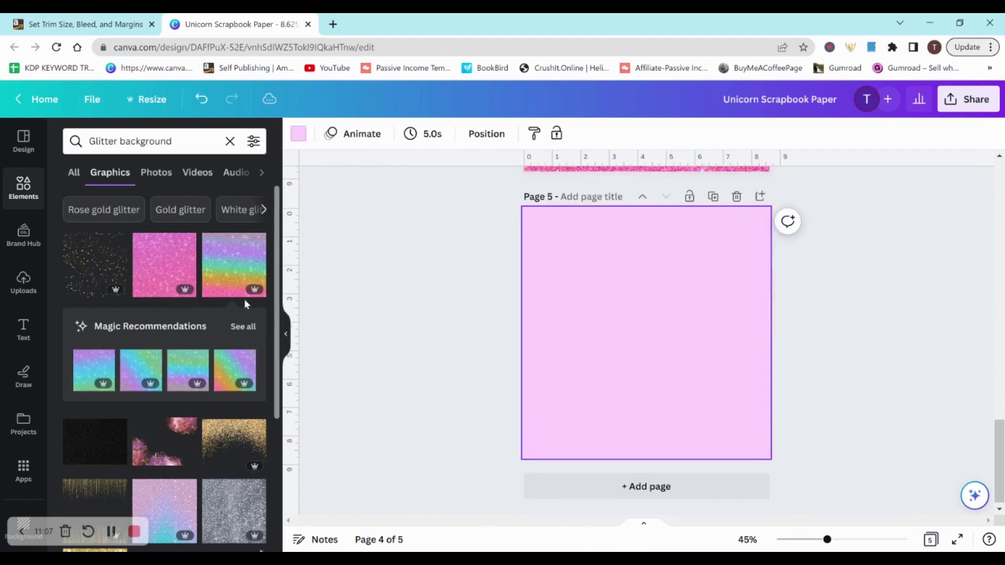
pyautogui.click(228, 369)
pyautogui.rightClick(694, 335)
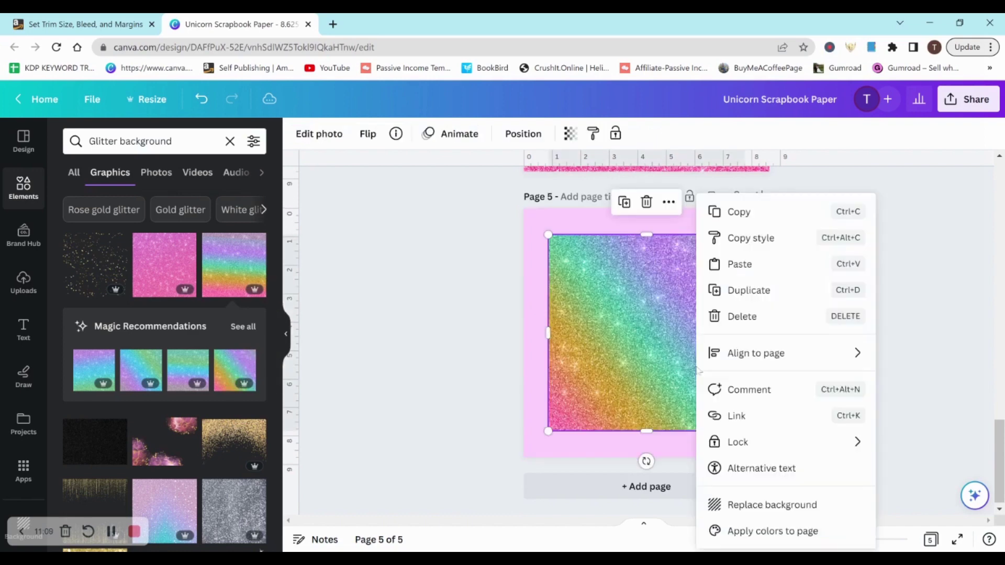
pyautogui.click(759, 504)
pyautogui.click(931, 539)
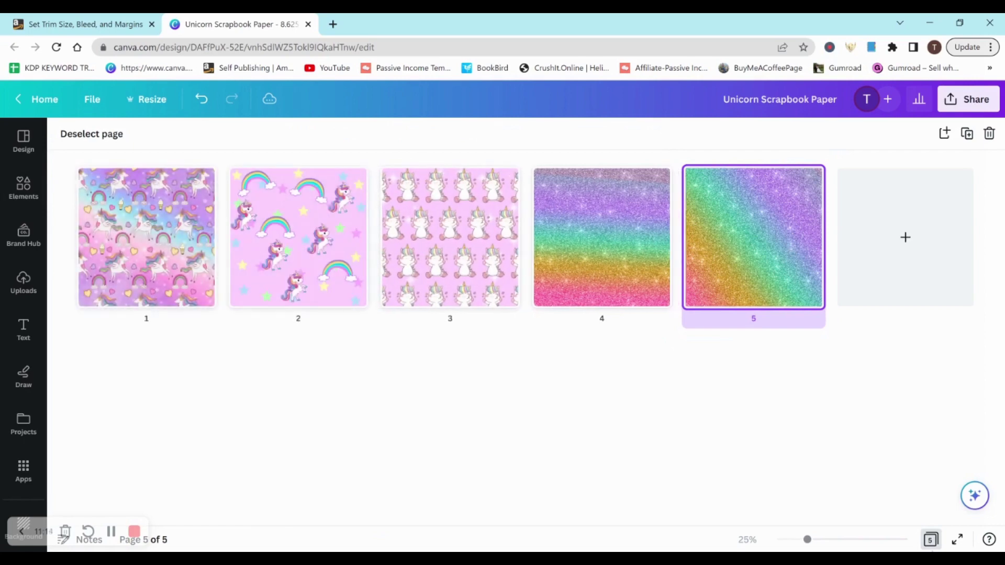
pyautogui.click(930, 540)
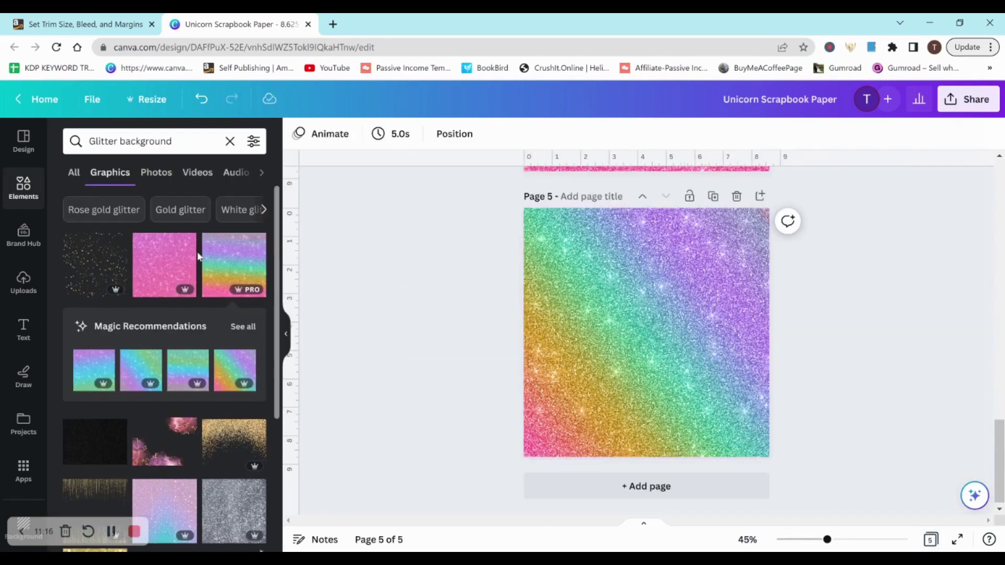
pyautogui.click(623, 338)
pyautogui.press('Delete')
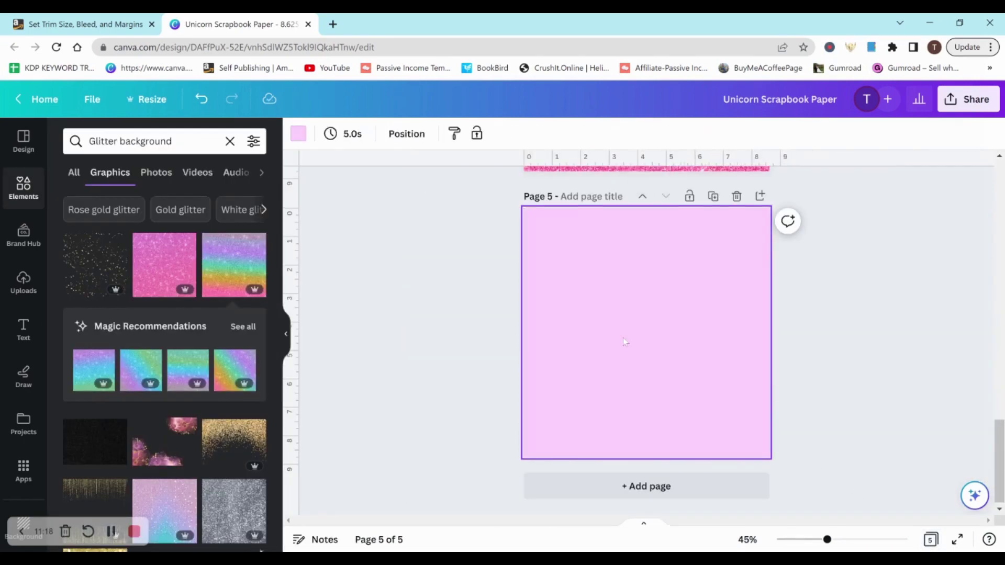
# Switch to Grid view showing all five Unicorn Scrapbook Paper pages as thumbnails.
pyautogui.scroll(-2, 265, 307)
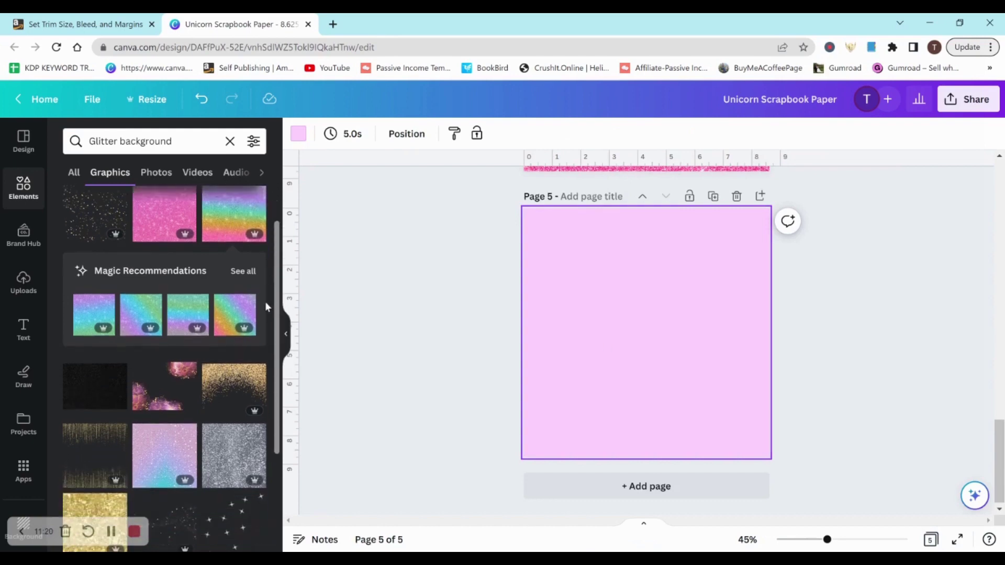
pyautogui.scroll(-3, 266, 309)
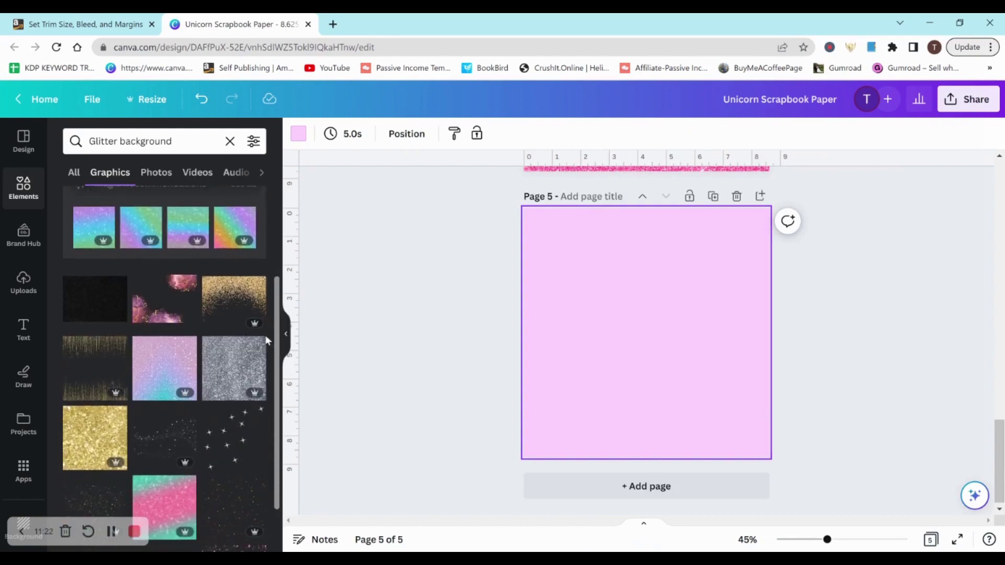
pyautogui.scroll(4, 265, 340)
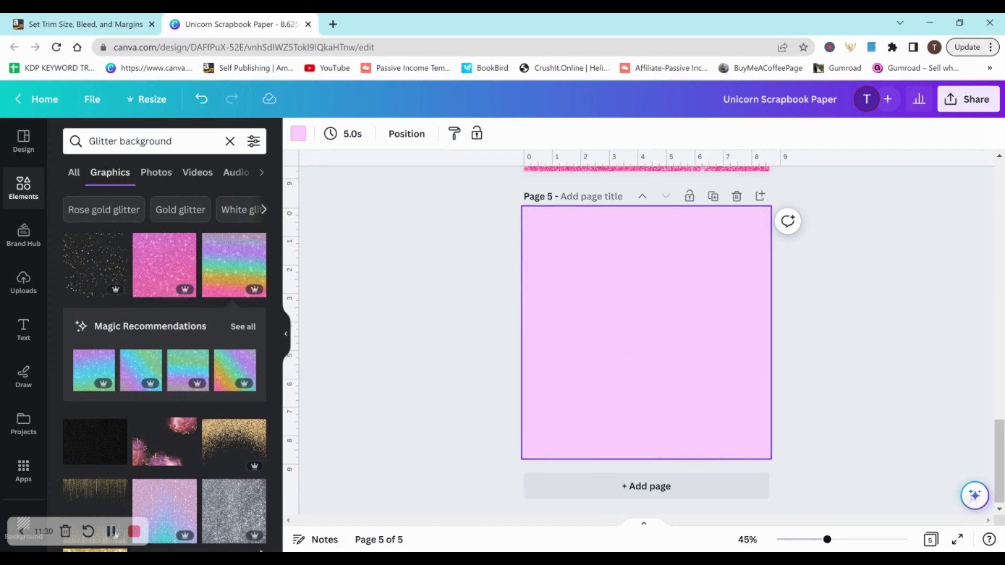
pyautogui.click(931, 540)
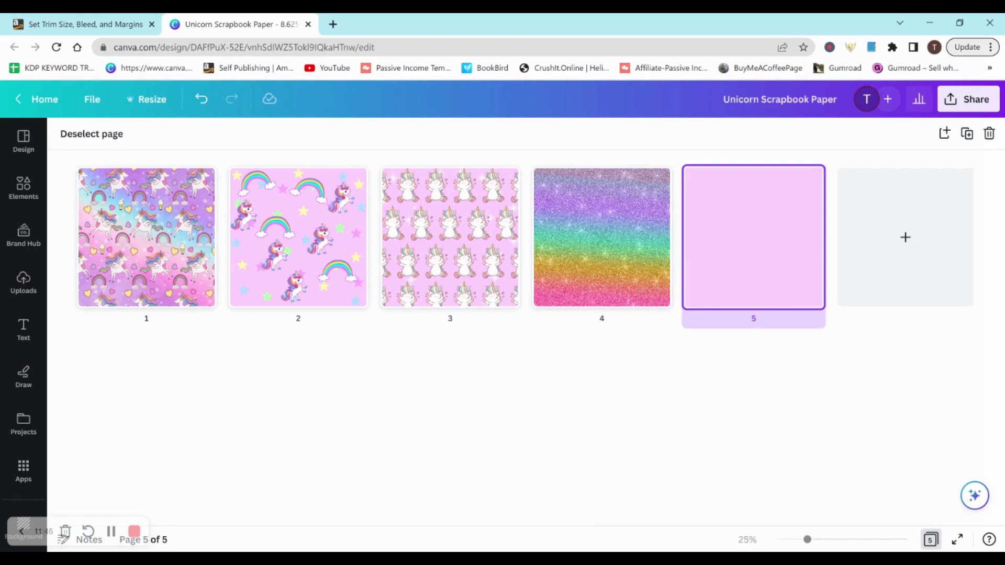
# Make the mint-green glitter graphic page 5's full background, then review all five pages in Grid view.
pyautogui.click(931, 540)
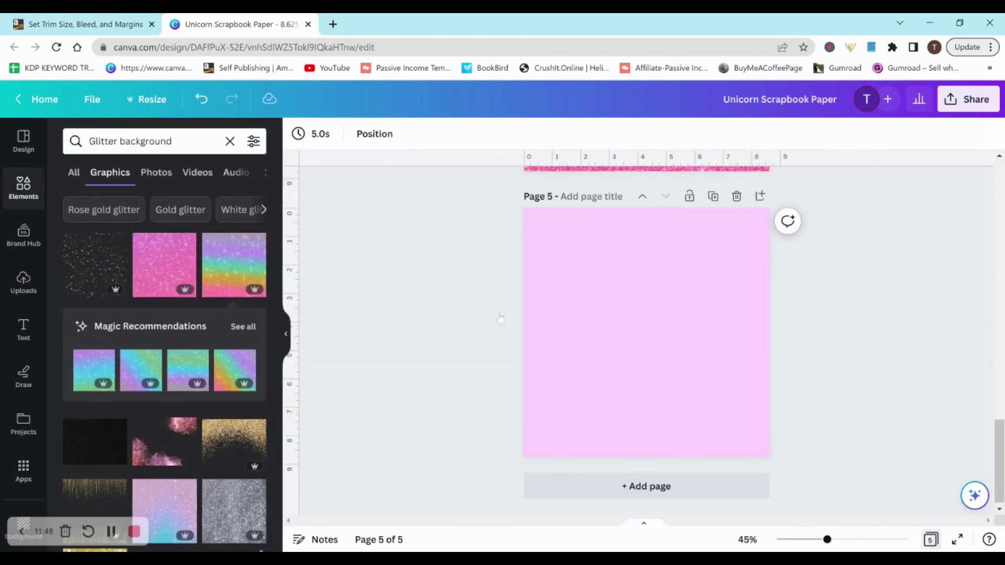
pyautogui.scroll(-1, 268, 310)
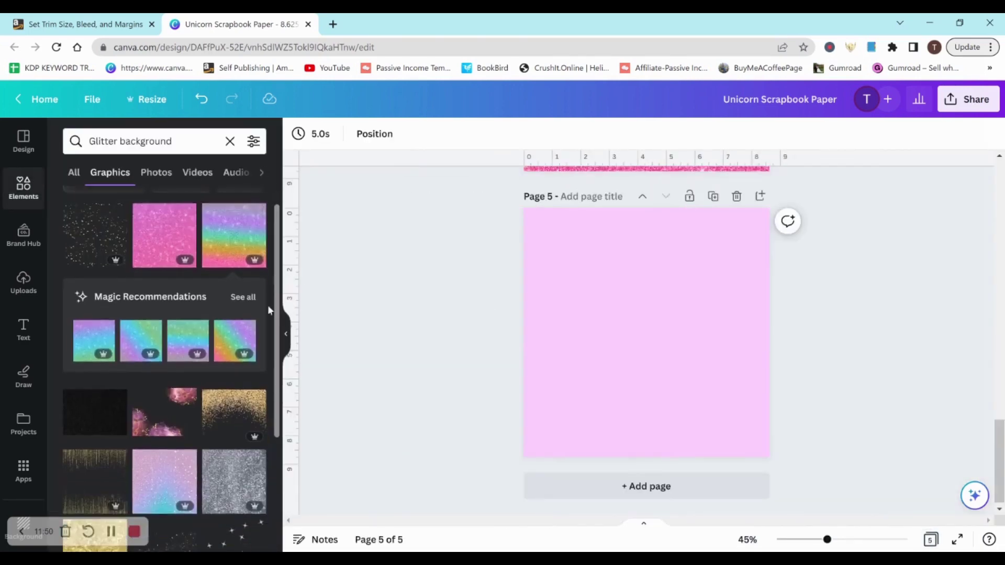
pyautogui.scroll(-4, 268, 310)
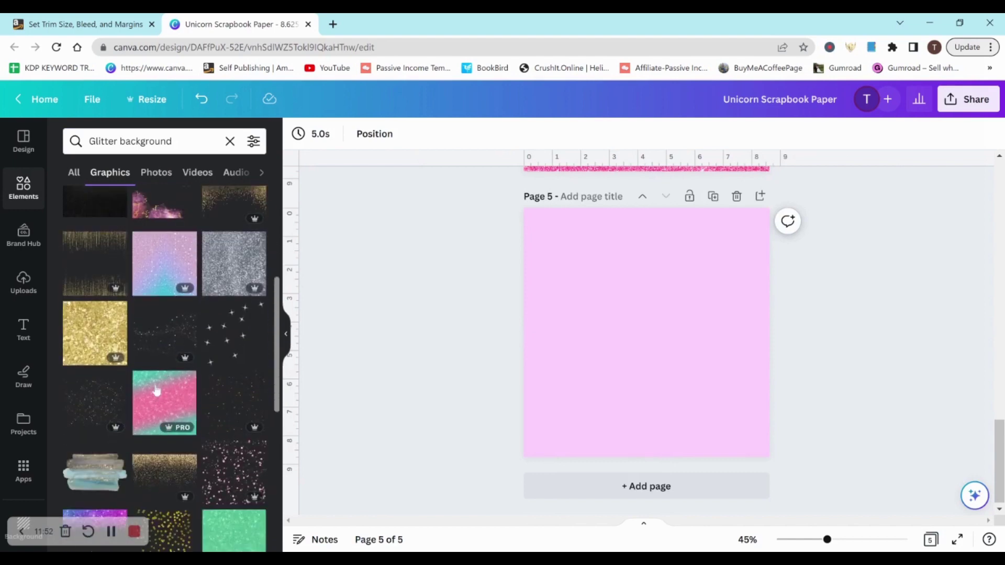
pyautogui.click(231, 531)
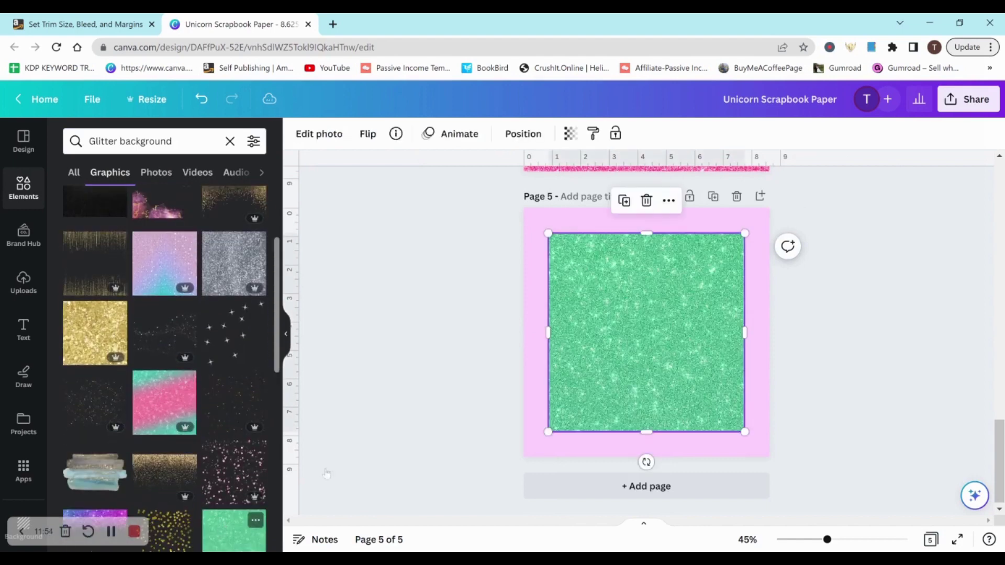
pyautogui.rightClick(652, 335)
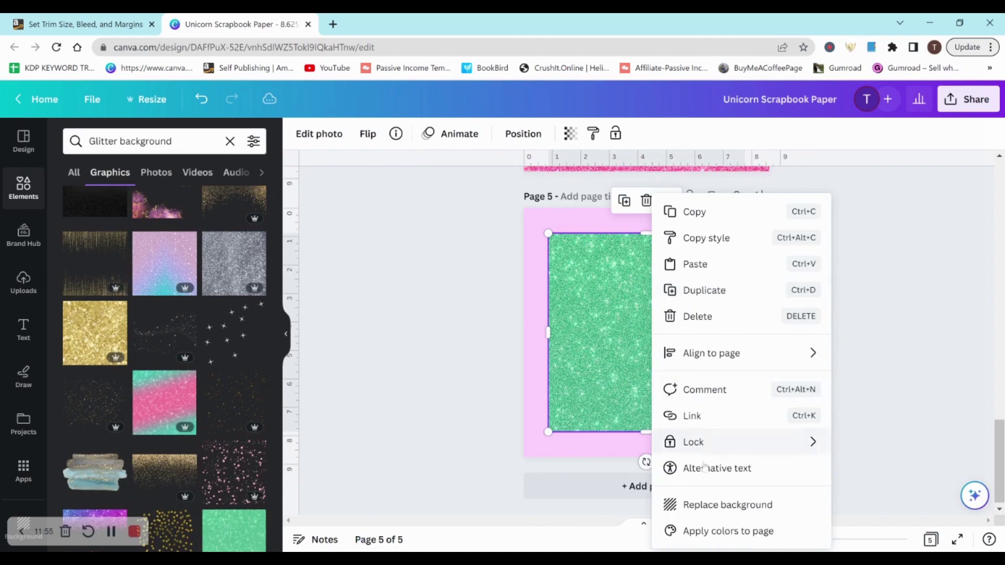
pyautogui.click(719, 502)
pyautogui.click(930, 538)
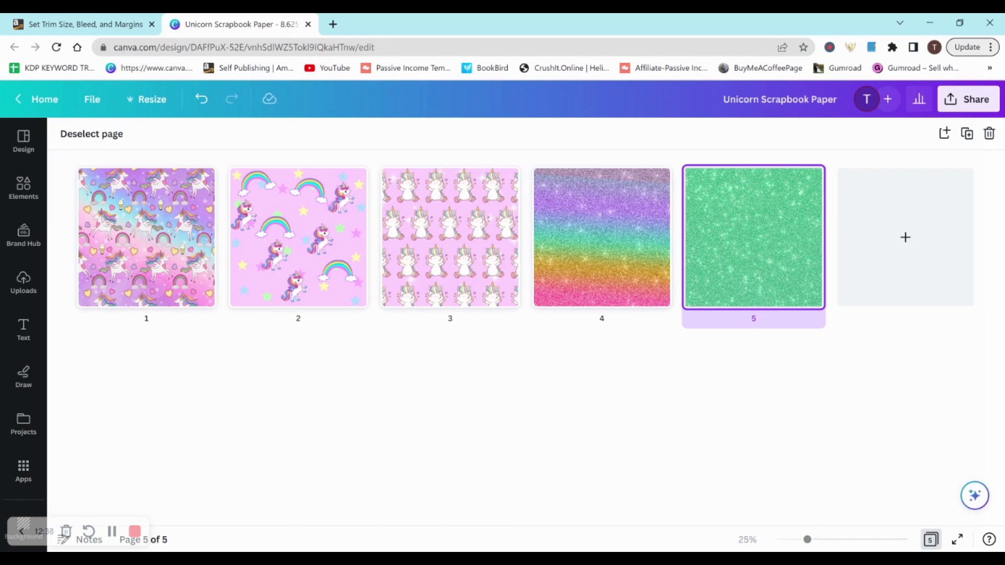
pyautogui.click(84, 24)
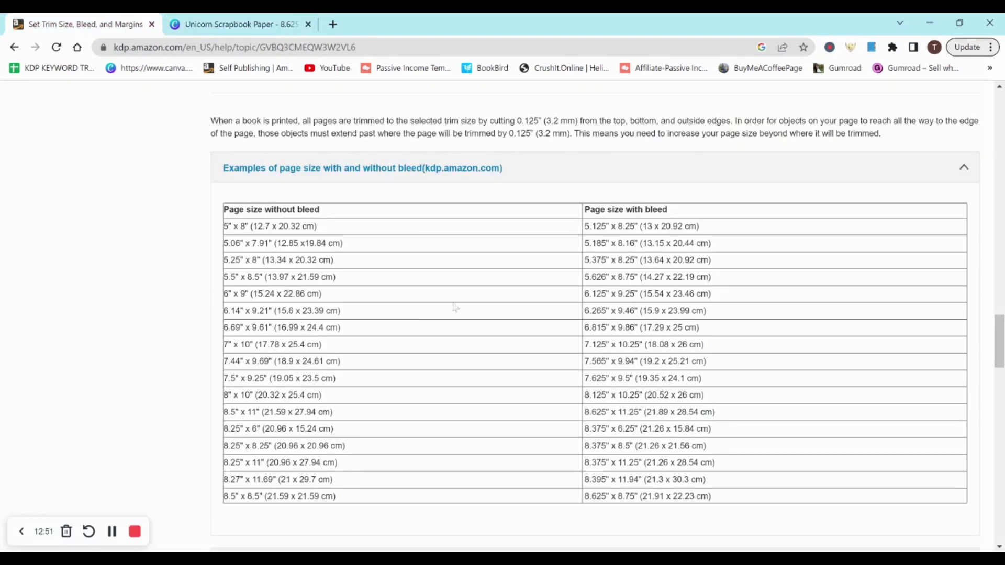
pyautogui.click(252, 24)
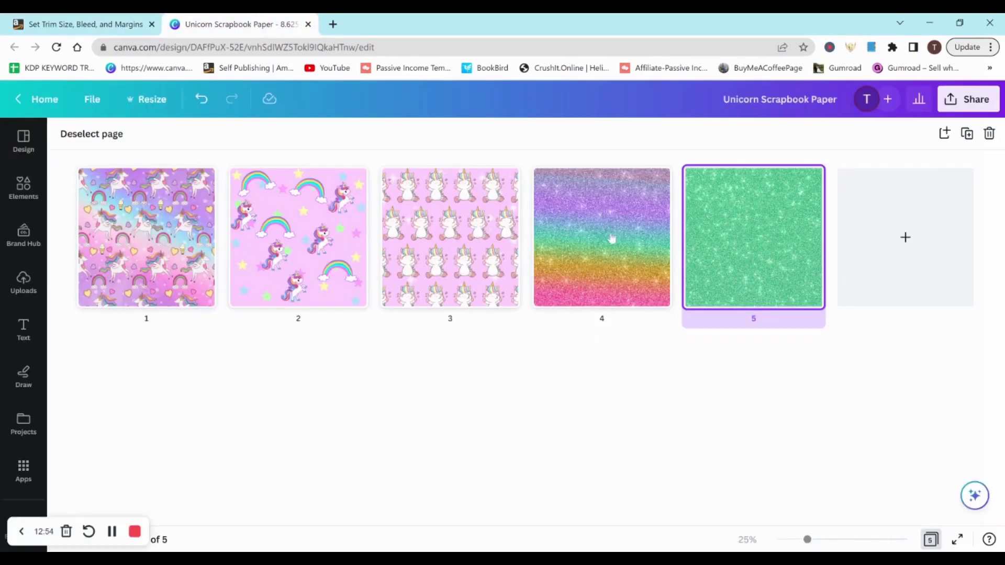